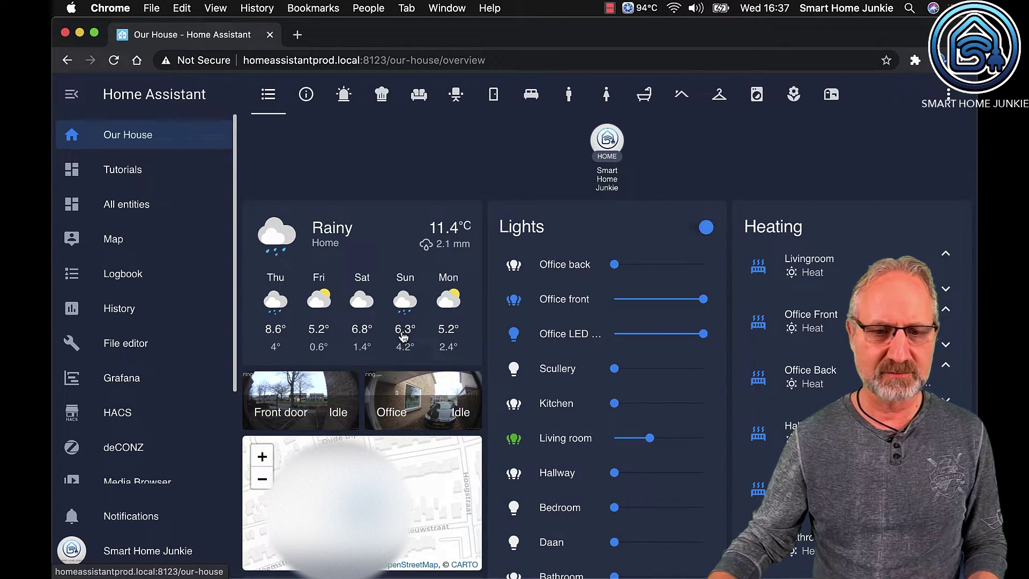
Step: Open the Helpers page in the Home Assistant configuration
{"action": "scroll", "coordinate": [184, 427], "scroll_direction": "down", "scroll_amount": 3}
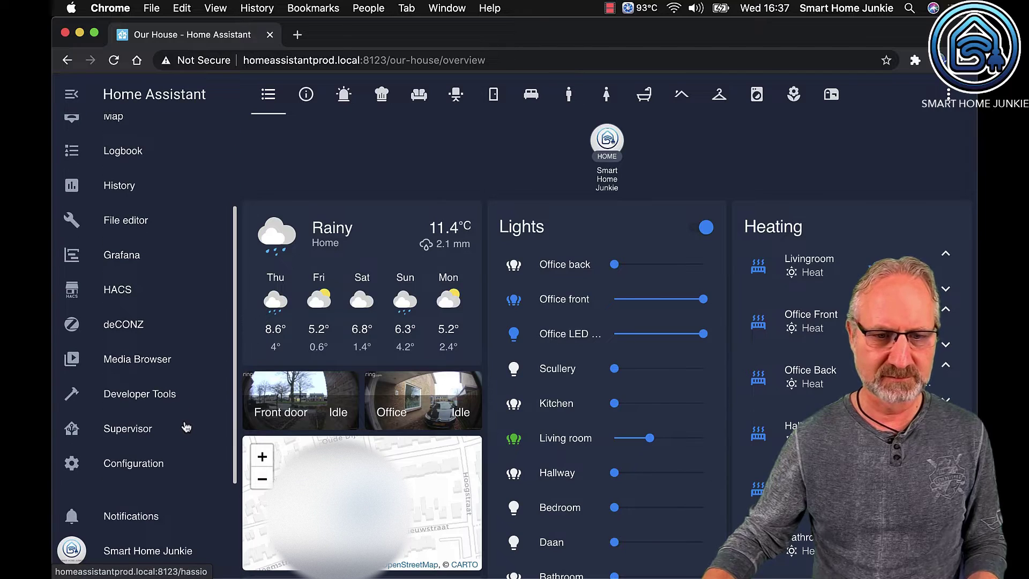
{"action": "left_click", "coordinate": [130, 466]}
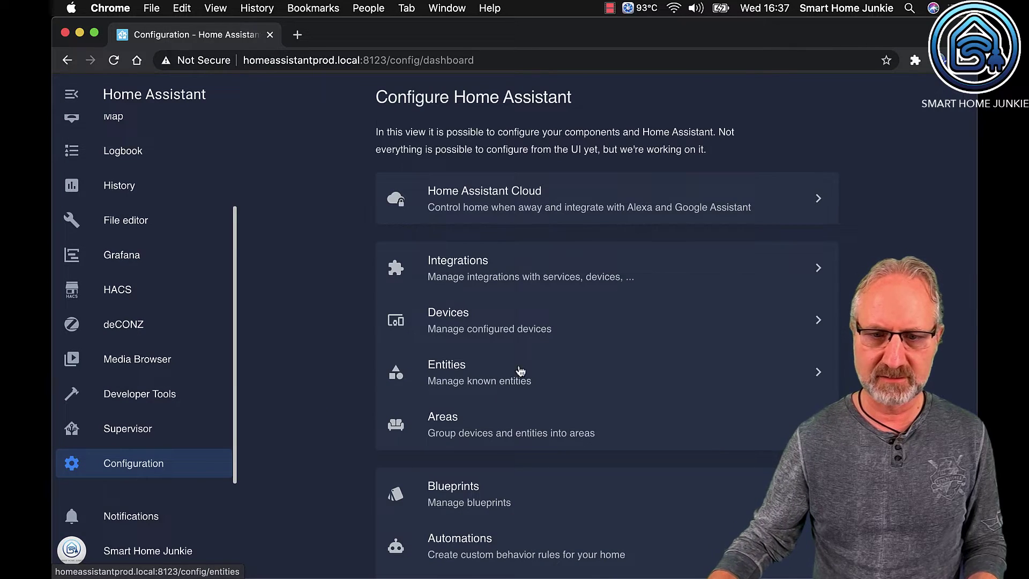
{"action": "scroll", "coordinate": [511, 383], "scroll_direction": "down", "scroll_amount": 5}
{"action": "left_click", "coordinate": [465, 363]}
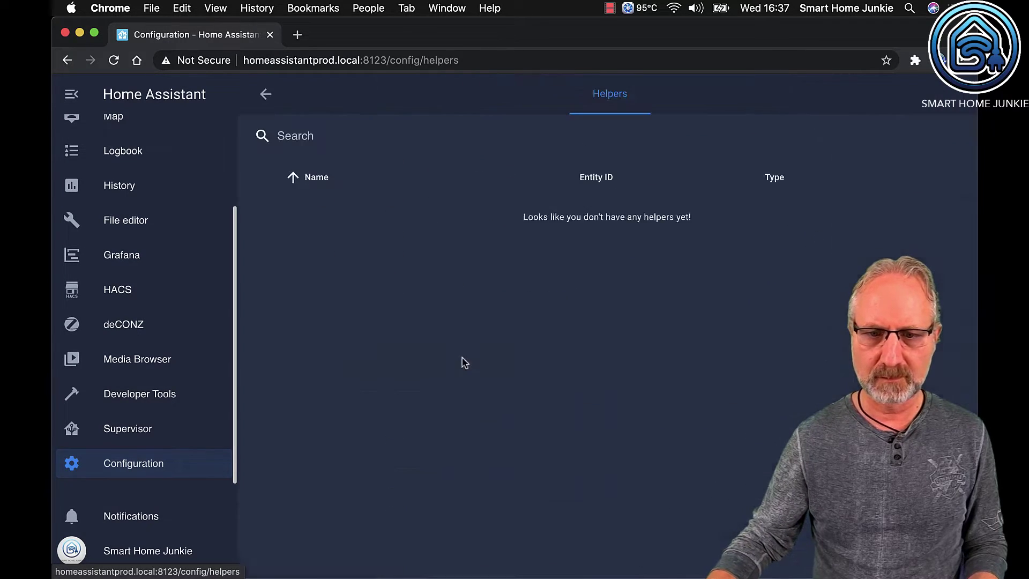
Step: Filter the helpers by "office" and view the helper types that can be added, without creating one
{"action": "left_click", "coordinate": [313, 137]}
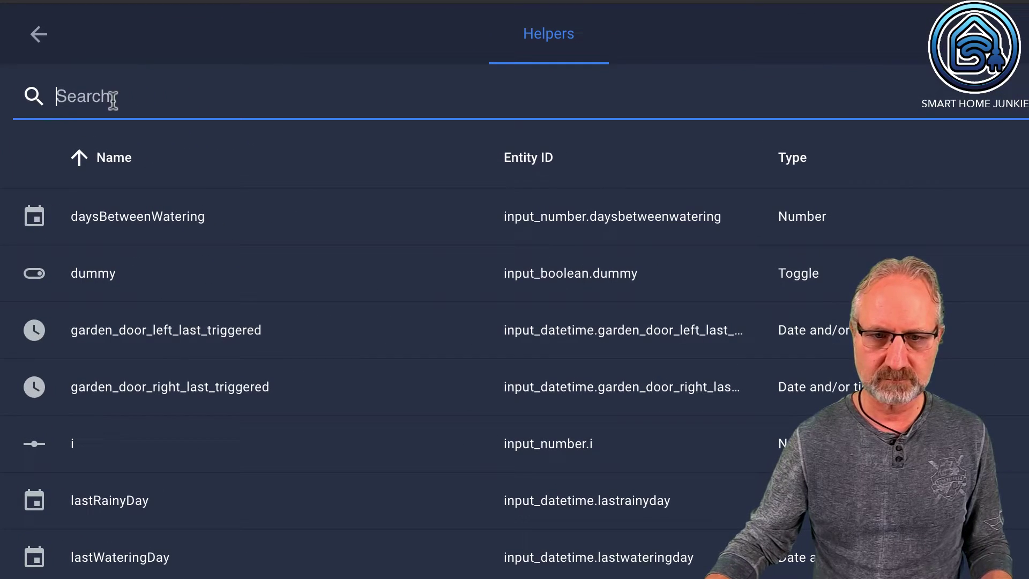
{"action": "type", "text": "offic"}
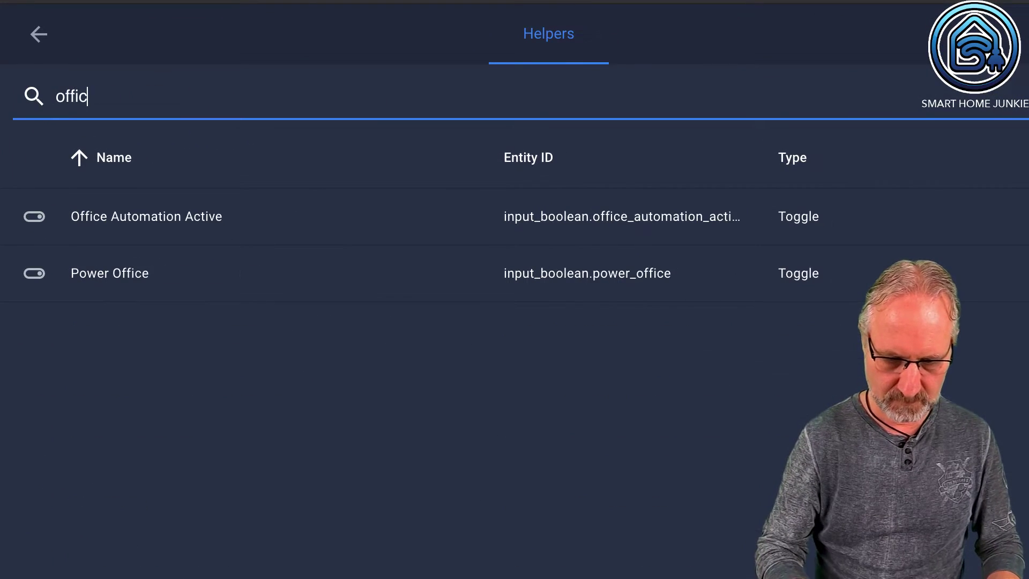
{"action": "type", "text": "e"}
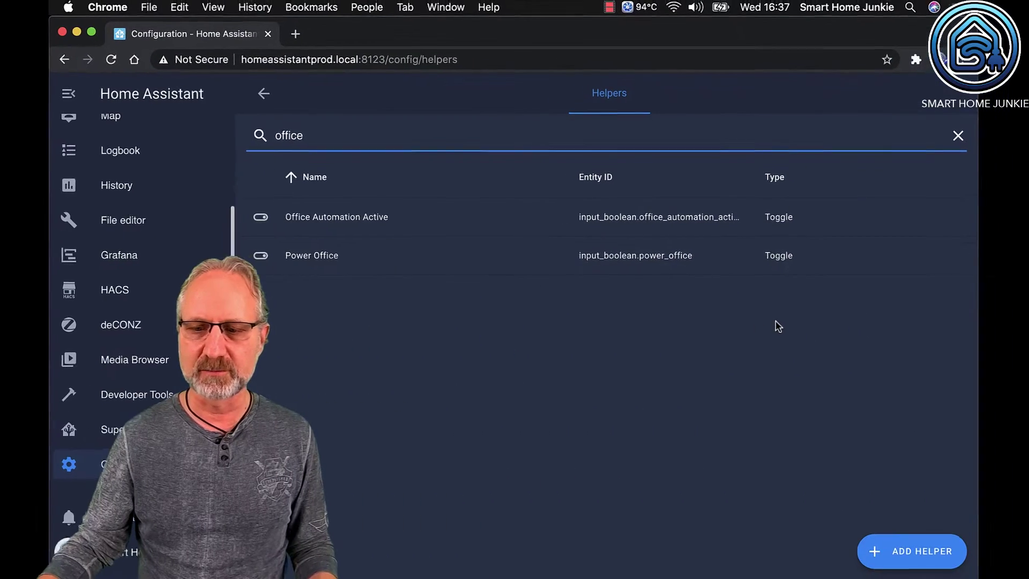
{"action": "left_click", "coordinate": [890, 552]}
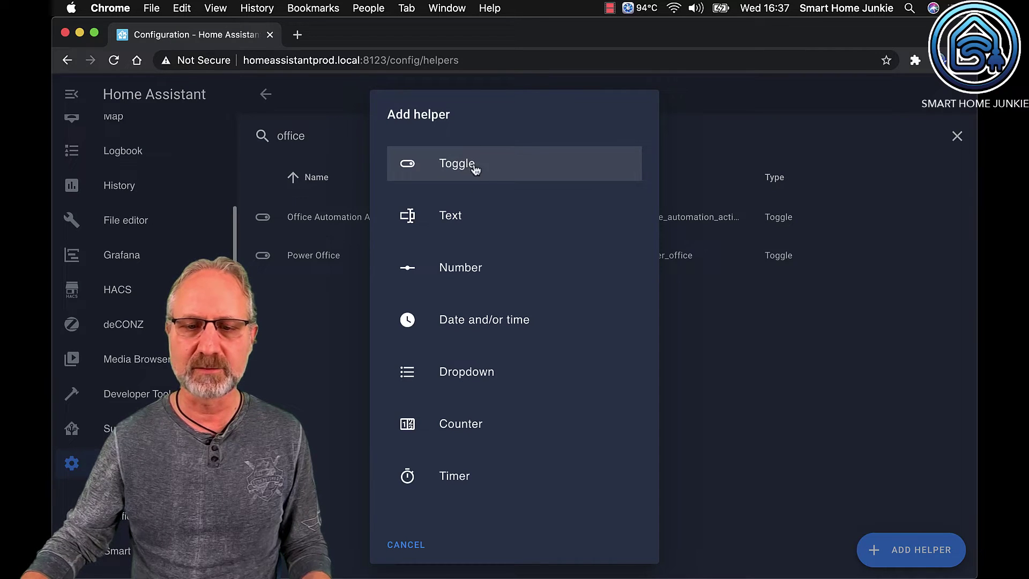
{"action": "left_click", "coordinate": [406, 544]}
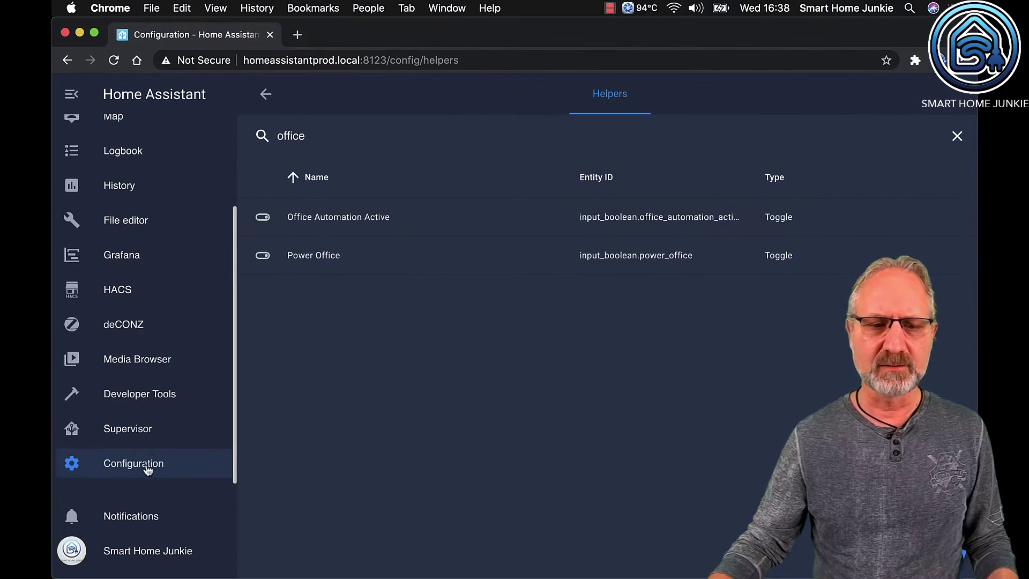
Step: Open the automations list from the configuration and filter it by "power"
{"action": "left_click", "coordinate": [149, 470]}
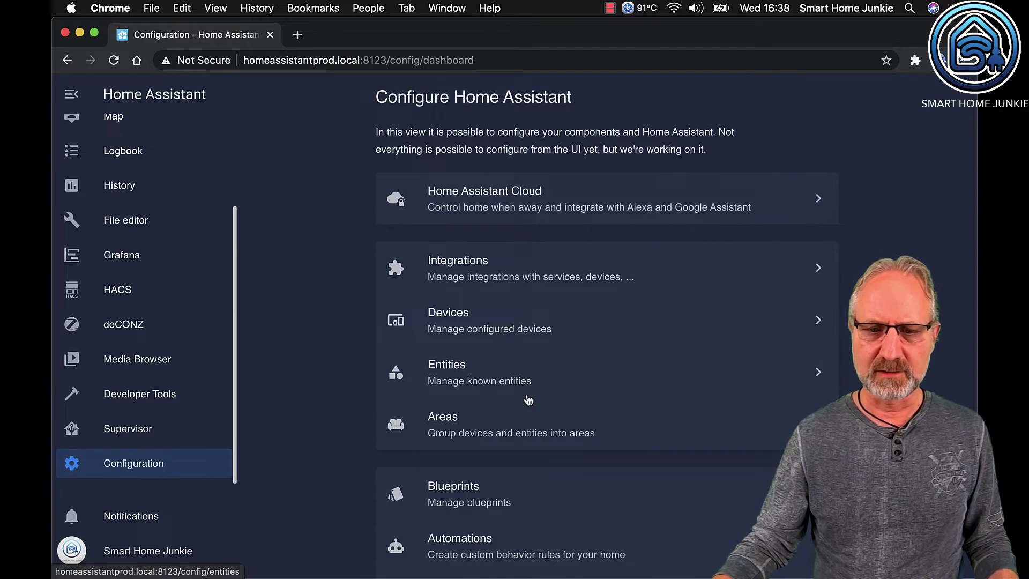
{"action": "scroll", "coordinate": [532, 401], "scroll_direction": "down", "scroll_amount": 2}
{"action": "scroll", "coordinate": [531, 401], "scroll_direction": "down", "scroll_amount": 2}
{"action": "left_click", "coordinate": [477, 416]}
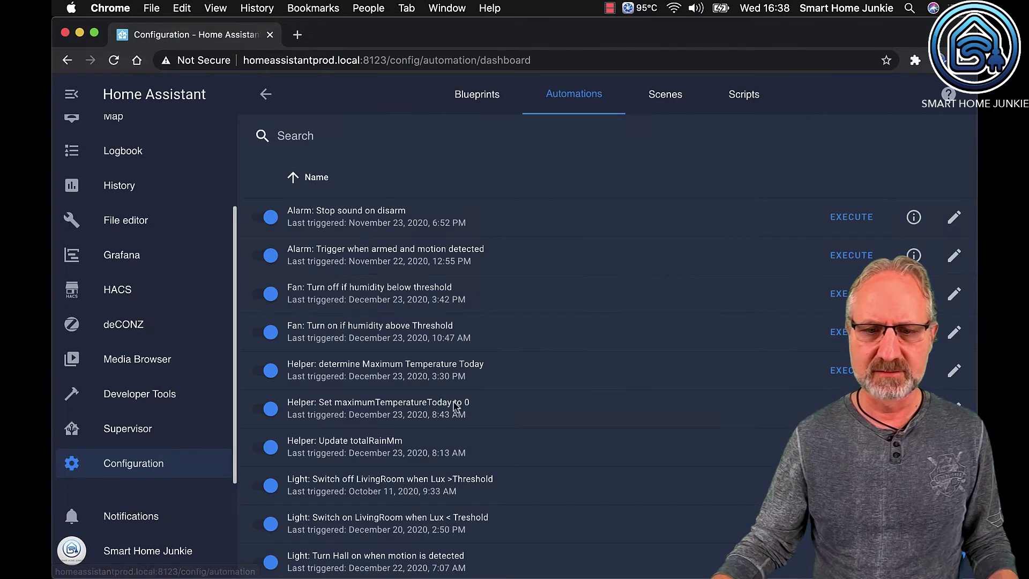
{"action": "left_click", "coordinate": [320, 137]}
{"action": "type", "text": "power"}
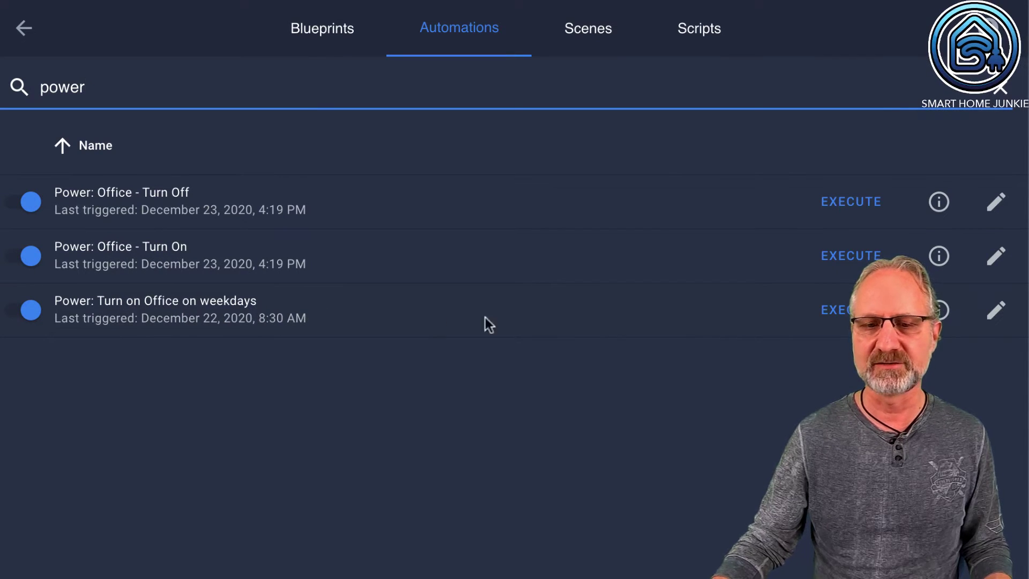
Step: Open the "Power: Turn on Office on weekdays" automation for editing and review its general settings and trigger
{"action": "left_click", "coordinate": [996, 316]}
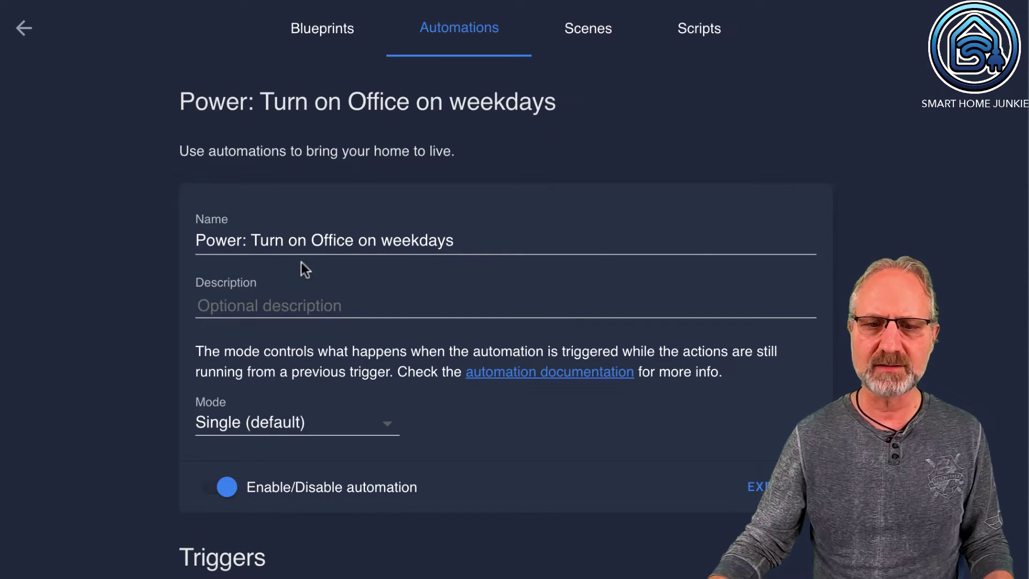
{"action": "scroll", "coordinate": [265, 415], "scroll_direction": "down", "scroll_amount": 5}
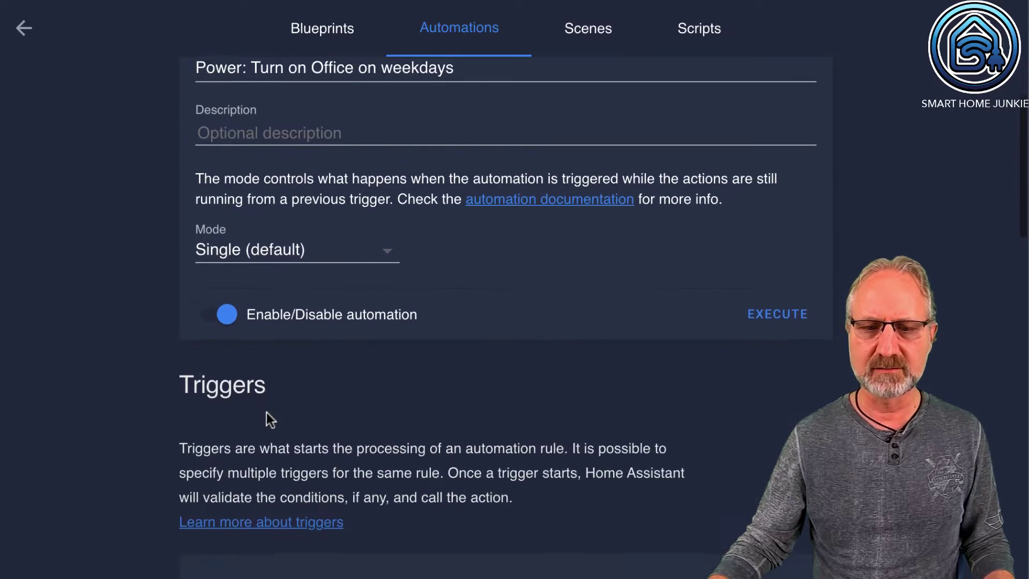
{"action": "scroll", "coordinate": [271, 415], "scroll_direction": "down", "scroll_amount": 3}
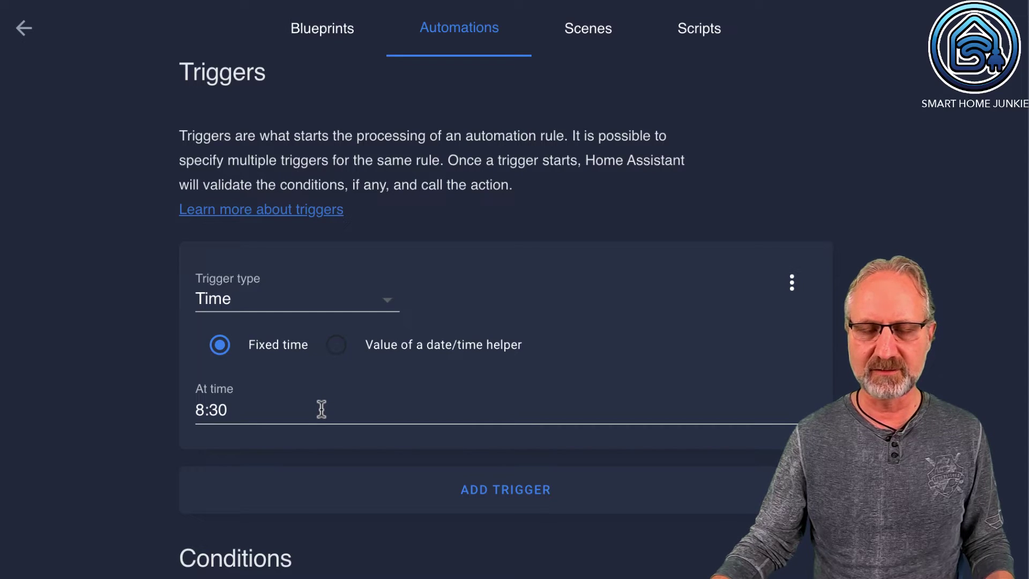
{"action": "scroll", "coordinate": [328, 403], "scroll_direction": "down", "scroll_amount": 1}
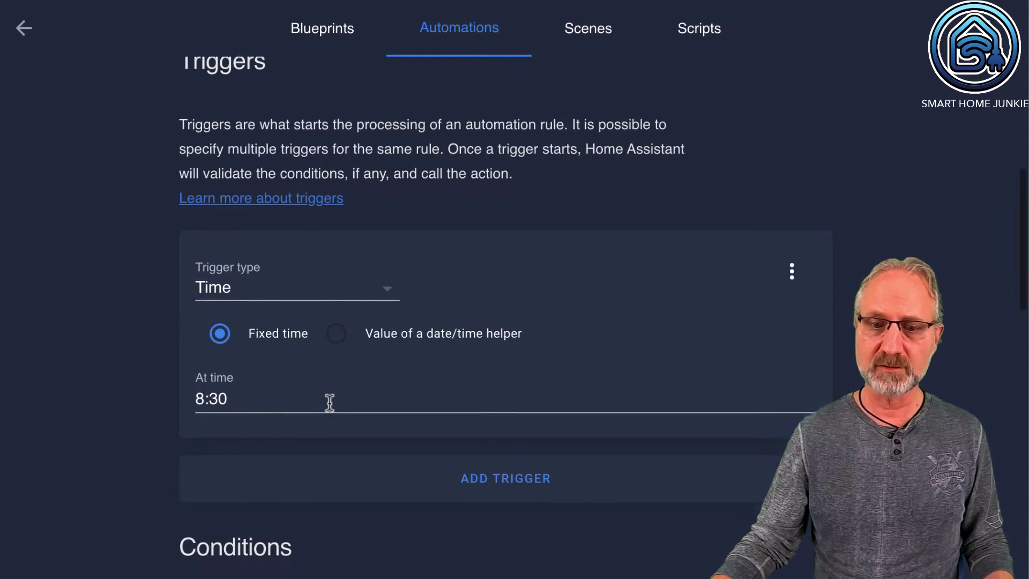
Step: Examine the weekday automation's conditions and its action, and return to the automations list
{"action": "scroll", "coordinate": [330, 403], "scroll_direction": "down", "scroll_amount": 5}
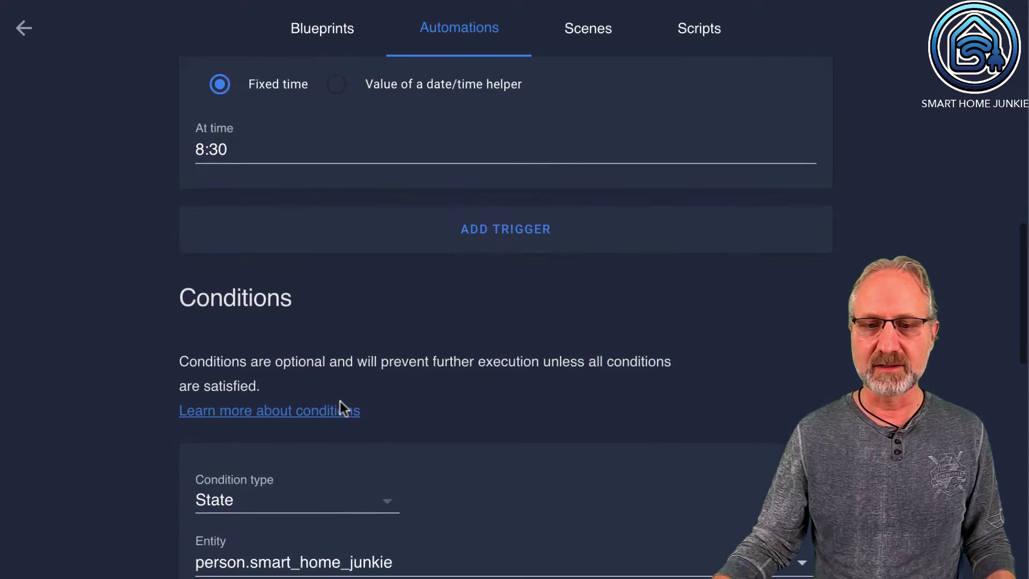
{"action": "scroll", "coordinate": [340, 400], "scroll_direction": "down", "scroll_amount": 1}
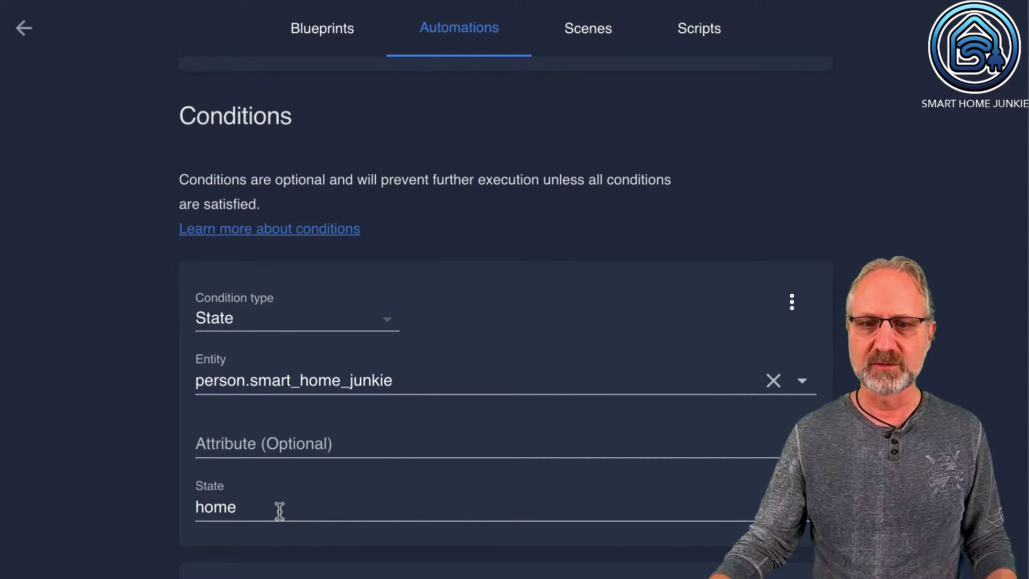
{"action": "scroll", "coordinate": [324, 457], "scroll_direction": "down", "scroll_amount": 5}
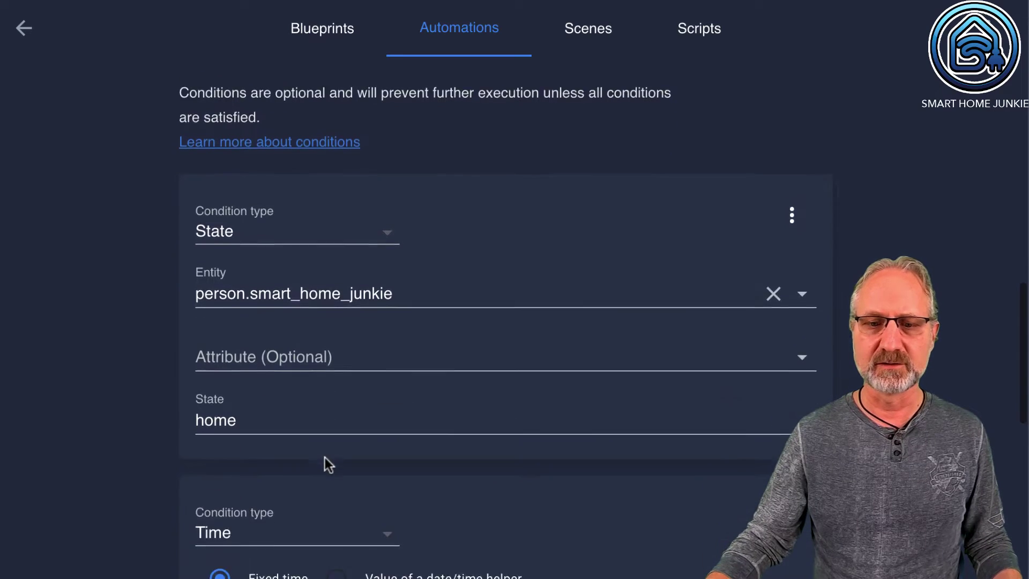
{"action": "scroll", "coordinate": [329, 457], "scroll_direction": "down", "scroll_amount": 4}
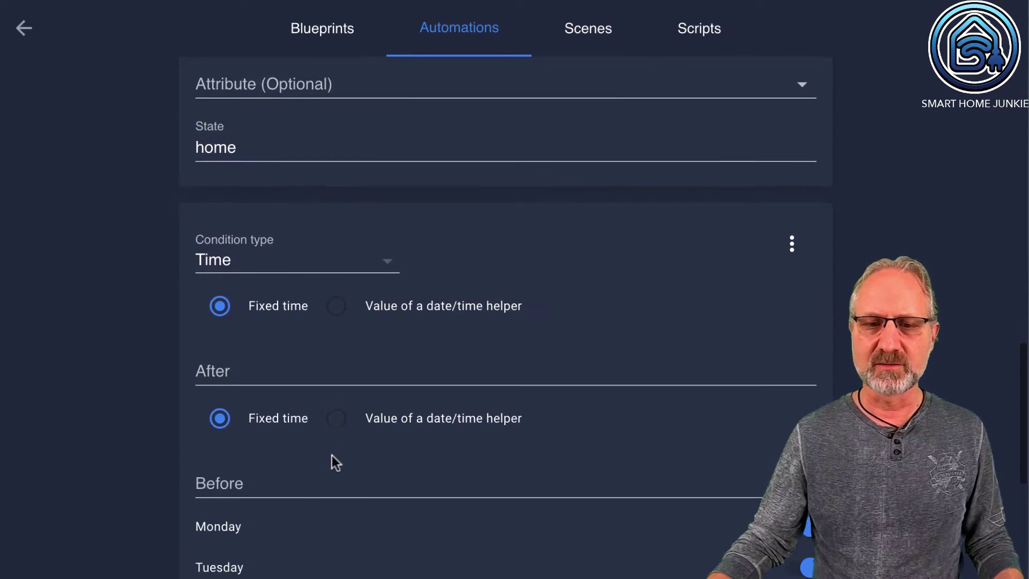
{"action": "scroll", "coordinate": [330, 456], "scroll_direction": "down", "scroll_amount": 2}
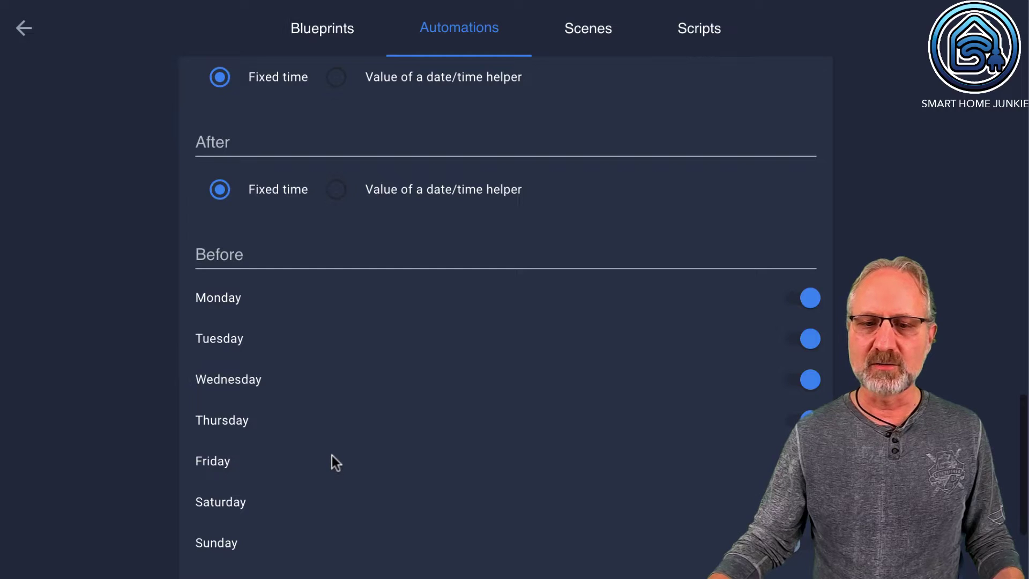
{"action": "scroll", "coordinate": [331, 455], "scroll_direction": "up", "scroll_amount": 3}
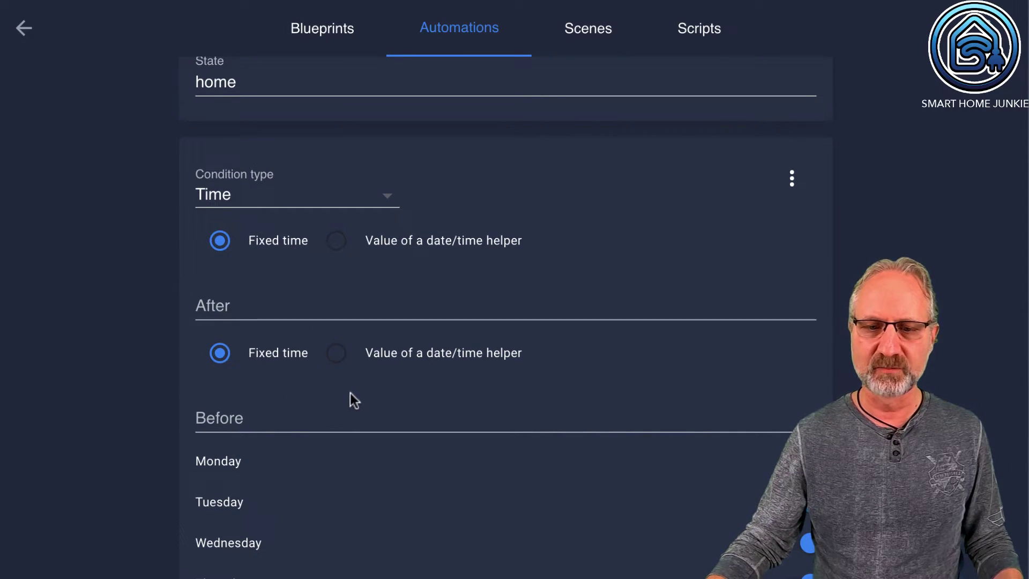
{"action": "scroll", "coordinate": [351, 394], "scroll_direction": "down", "scroll_amount": 3}
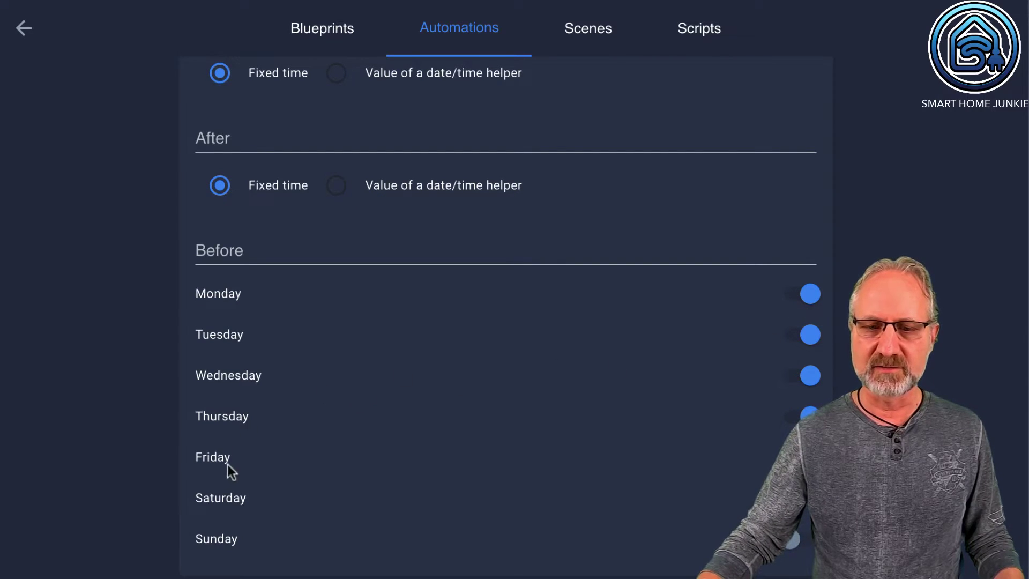
{"action": "scroll", "coordinate": [385, 371], "scroll_direction": "down", "scroll_amount": 5}
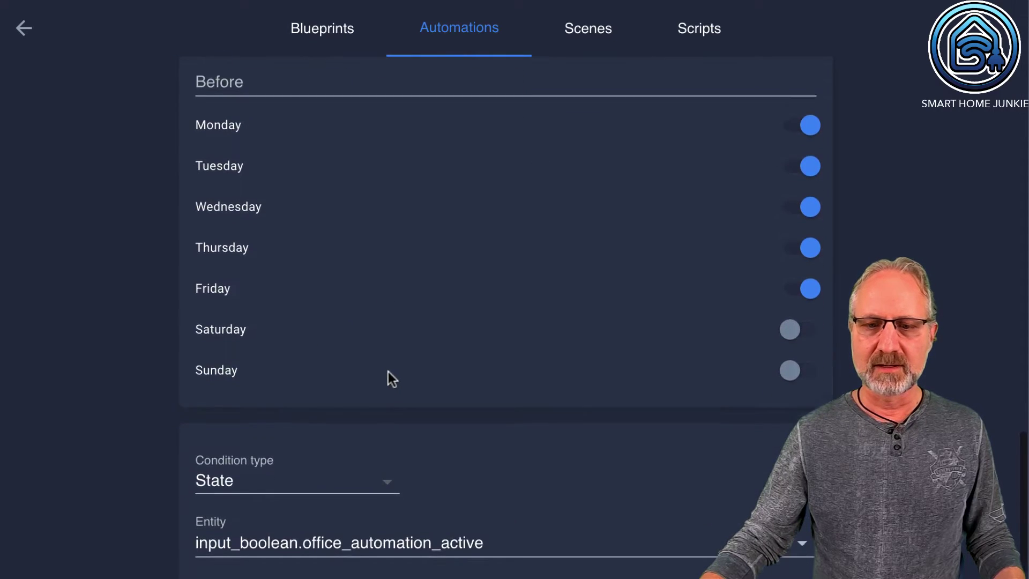
{"action": "scroll", "coordinate": [393, 372], "scroll_direction": "down", "scroll_amount": 3}
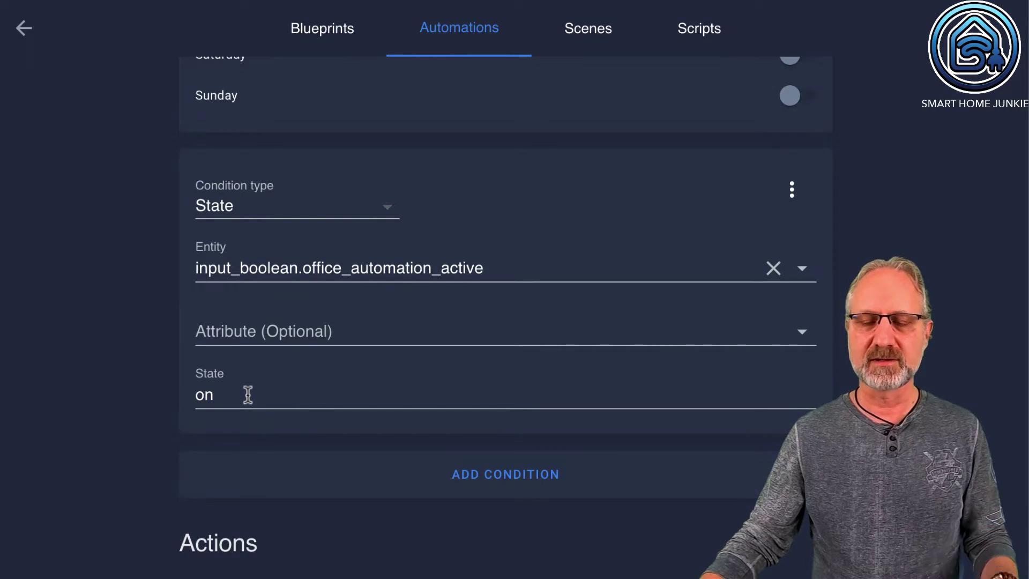
{"action": "scroll", "coordinate": [348, 348], "scroll_direction": "down", "scroll_amount": 3}
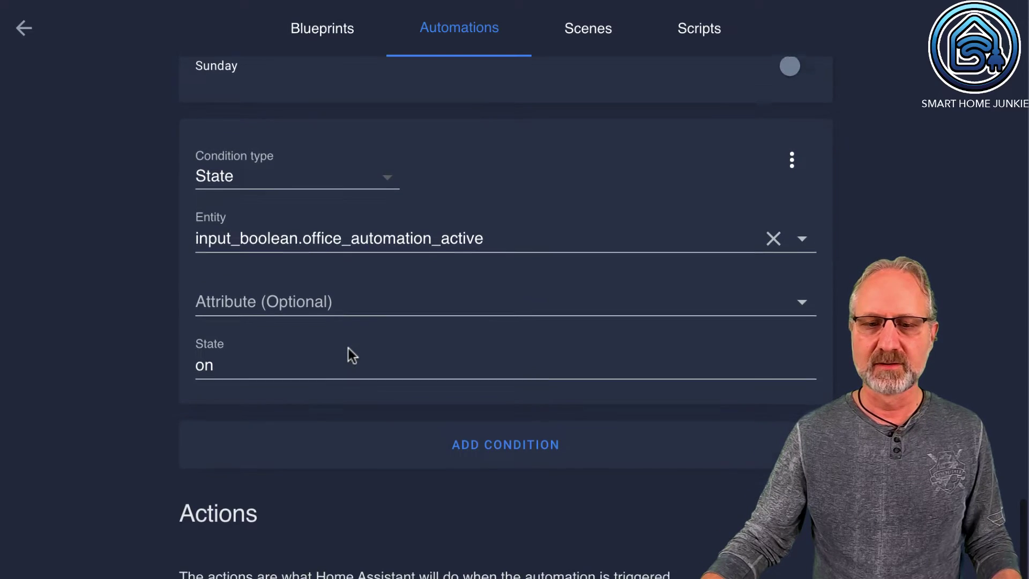
{"action": "scroll", "coordinate": [349, 348], "scroll_direction": "down", "scroll_amount": 3}
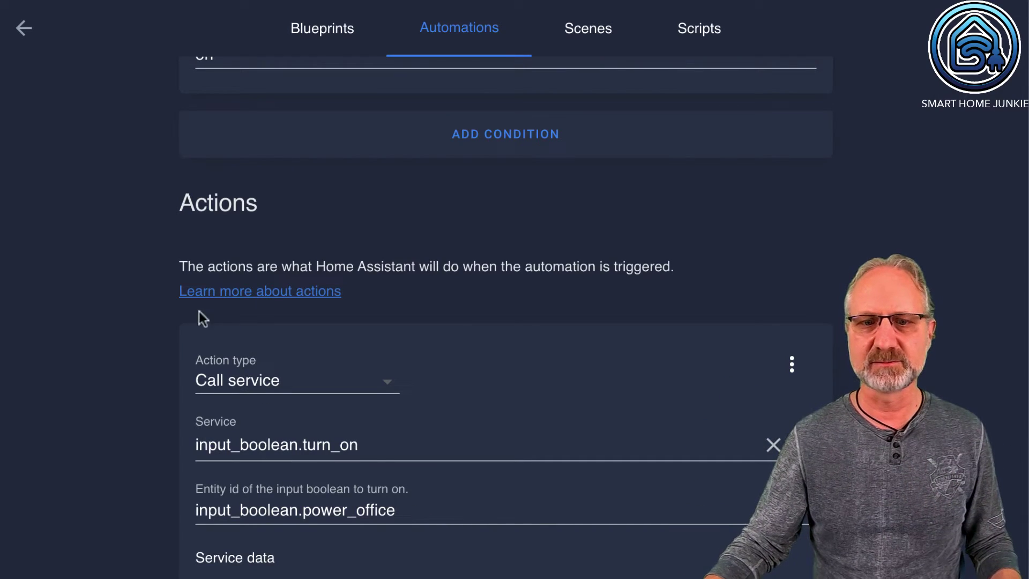
{"action": "left_click", "coordinate": [24, 28]}
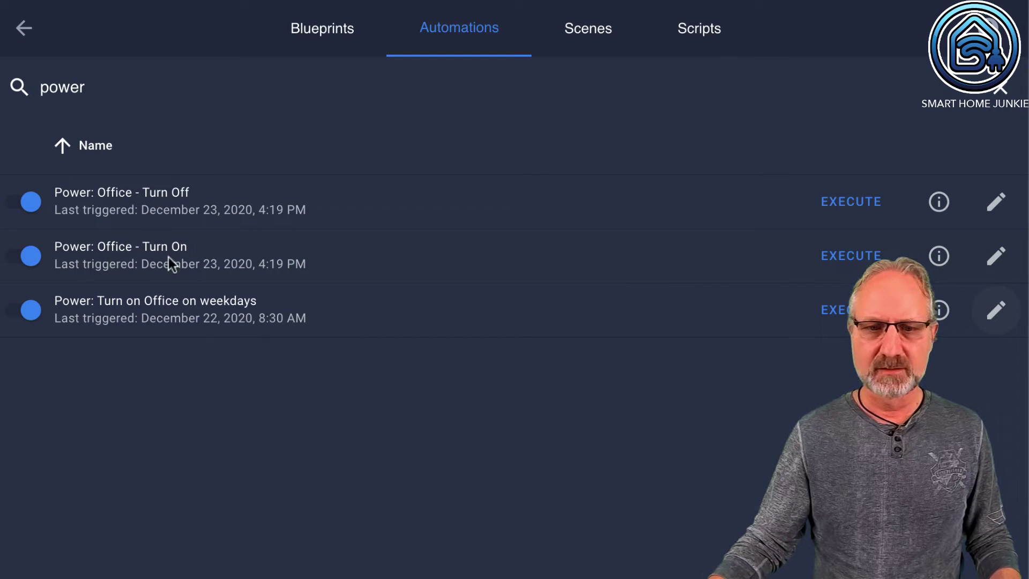
Step: Open the "Power: Office - Turn On" automation for editing and review its general settings and trigger
{"action": "left_click", "coordinate": [994, 257]}
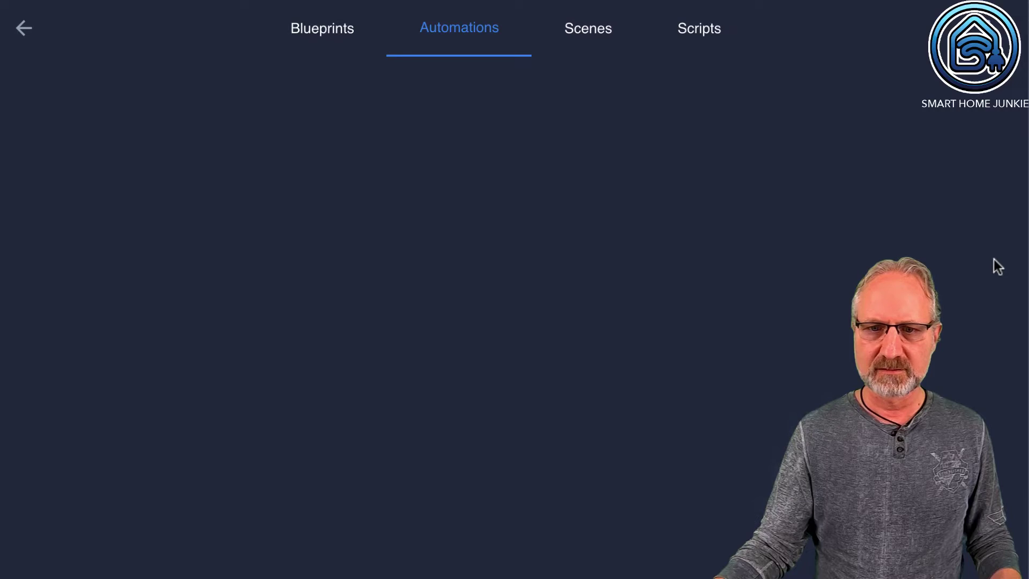
{"action": "scroll", "coordinate": [426, 231], "scroll_direction": "down", "scroll_amount": 2}
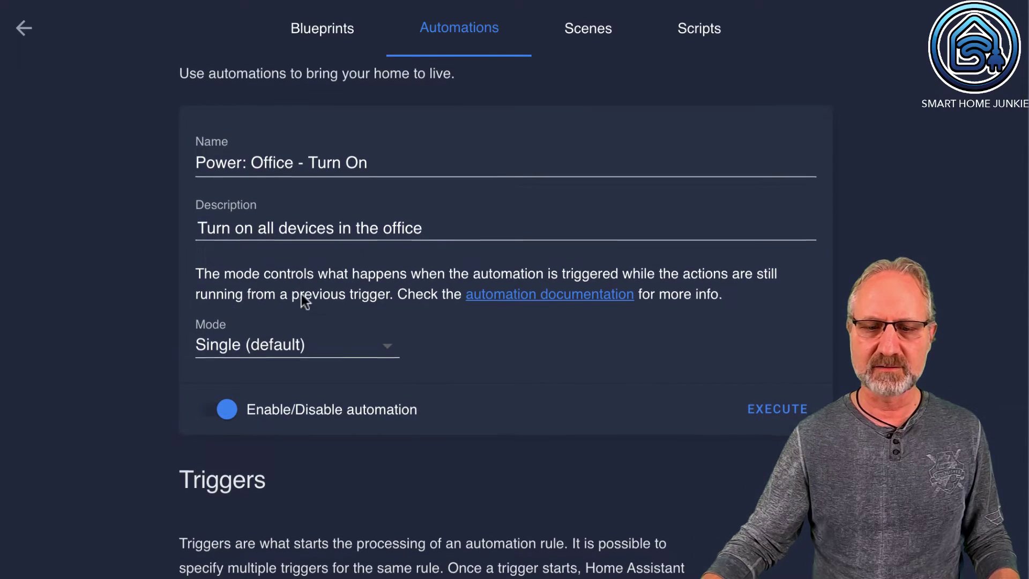
{"action": "scroll", "coordinate": [310, 290], "scroll_direction": "down", "scroll_amount": 5}
{"action": "scroll", "coordinate": [318, 273], "scroll_direction": "down", "scroll_amount": 2}
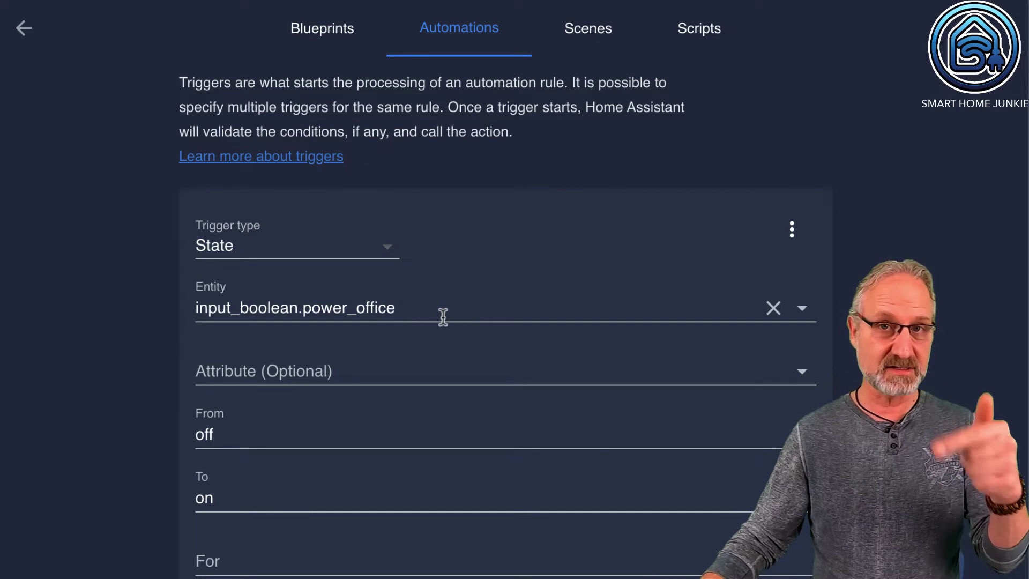
{"action": "scroll", "coordinate": [441, 318], "scroll_direction": "down", "scroll_amount": 8}
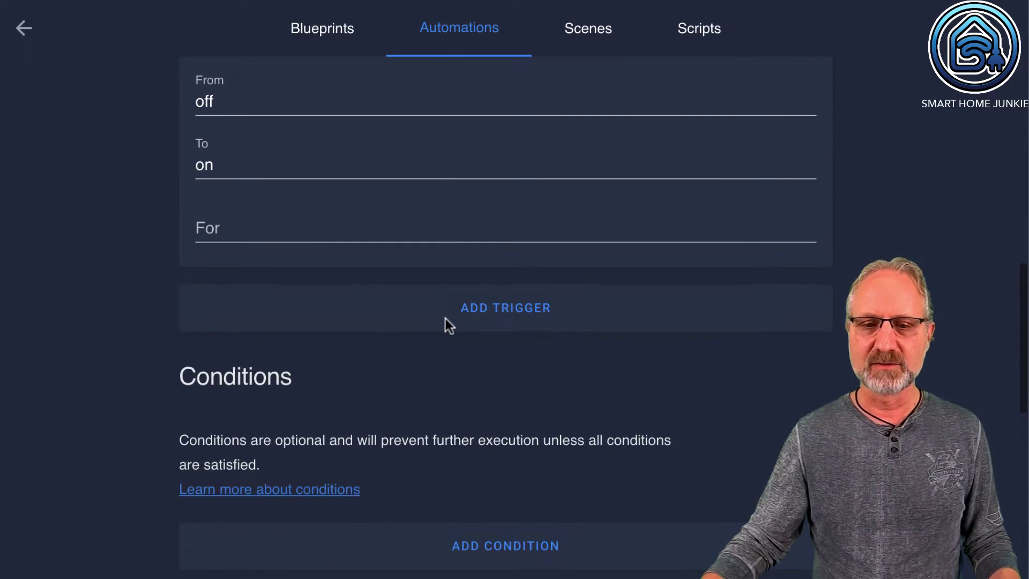
Step: Examine the device and climate service actions of the "Power: Office - Turn On" automation
{"action": "scroll", "coordinate": [446, 319], "scroll_direction": "down", "scroll_amount": 7}
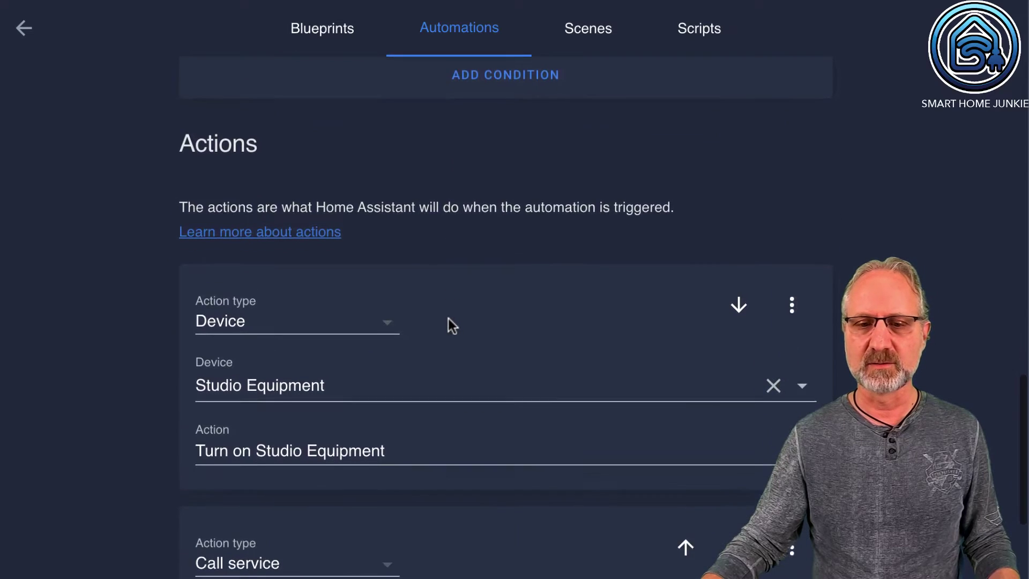
{"action": "scroll", "coordinate": [455, 320], "scroll_direction": "down", "scroll_amount": 3}
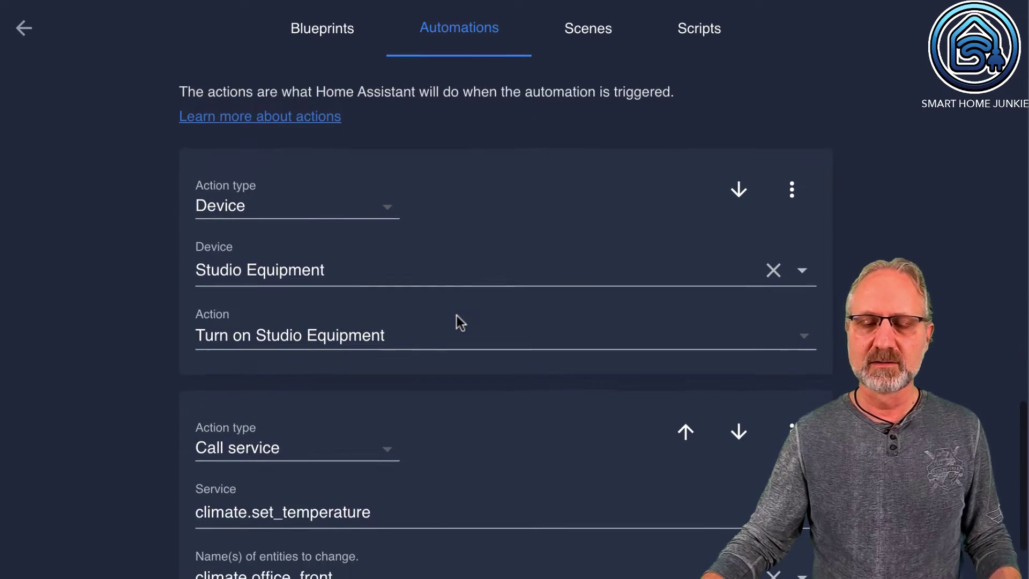
{"action": "scroll", "coordinate": [456, 316], "scroll_direction": "up", "scroll_amount": 2}
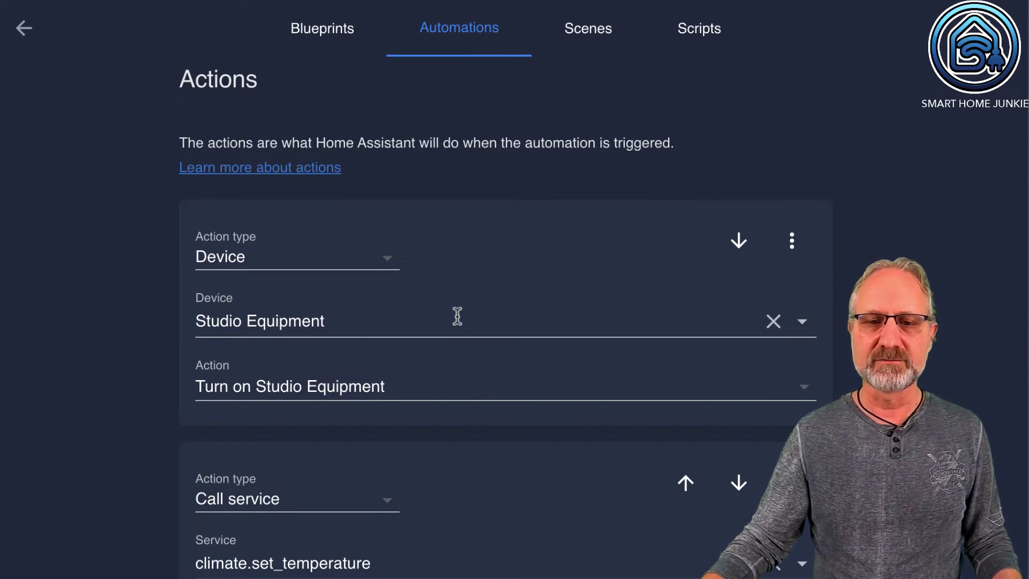
{"action": "scroll", "coordinate": [457, 317], "scroll_direction": "down", "scroll_amount": 2}
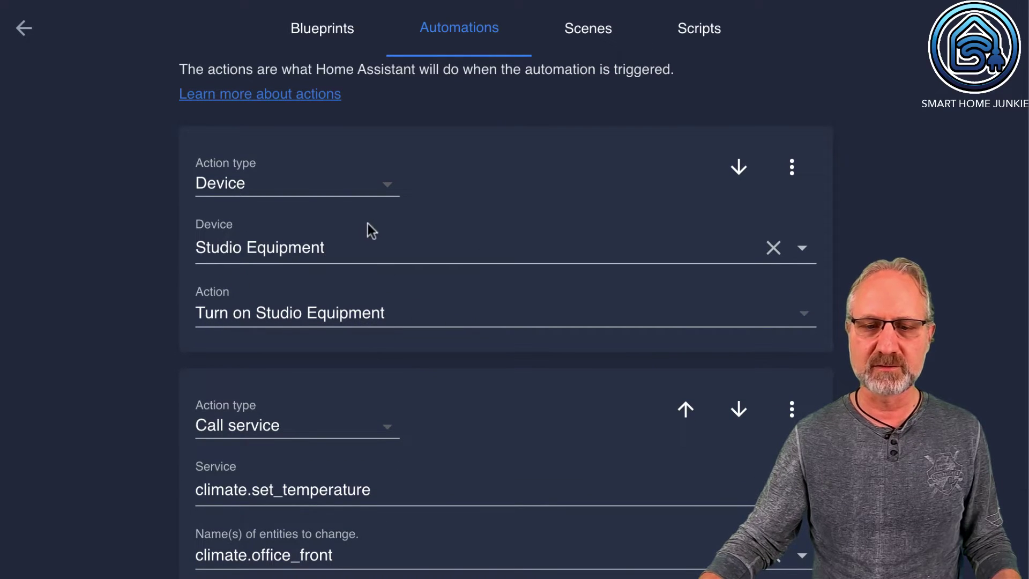
{"action": "scroll", "coordinate": [393, 258], "scroll_direction": "down", "scroll_amount": 3}
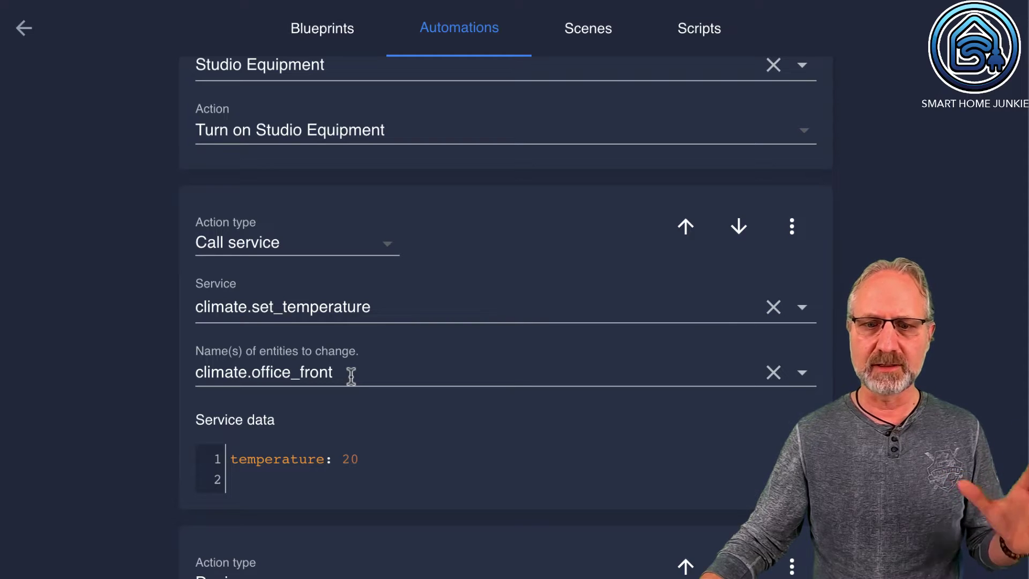
{"action": "scroll", "coordinate": [386, 452], "scroll_direction": "down", "scroll_amount": 4}
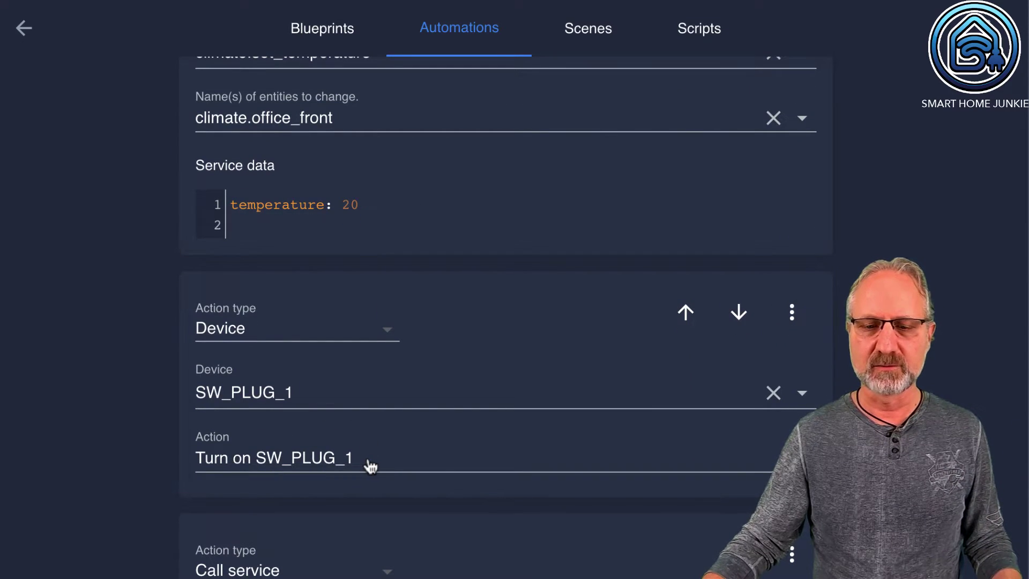
{"action": "scroll", "coordinate": [385, 448], "scroll_direction": "down", "scroll_amount": 3}
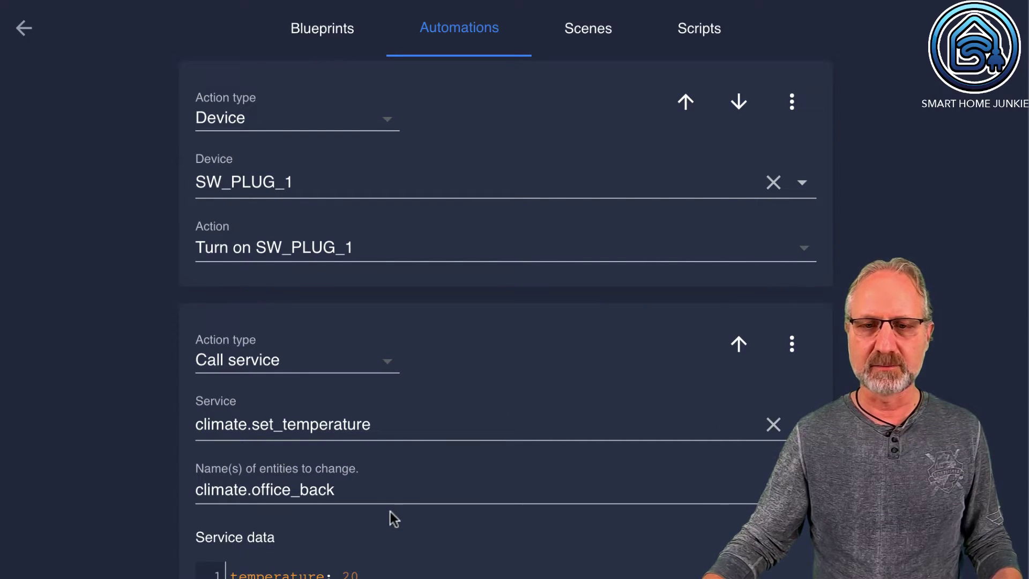
Step: Check the "Power: Office - Turn On" automation's name and its state trigger again
{"action": "scroll", "coordinate": [398, 570], "scroll_direction": "up", "scroll_amount": 15}
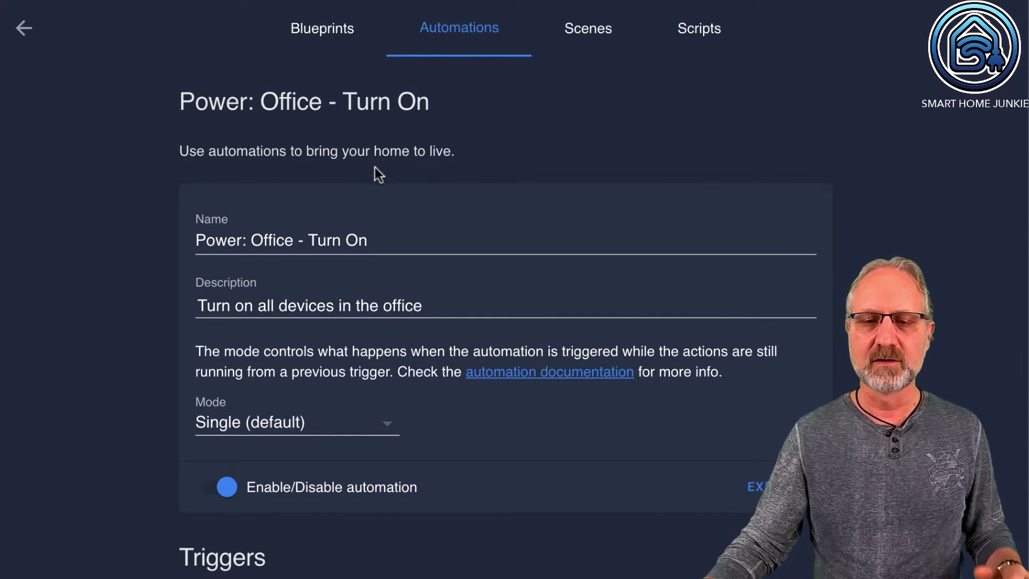
{"action": "scroll", "coordinate": [374, 168], "scroll_direction": "down", "scroll_amount": 8}
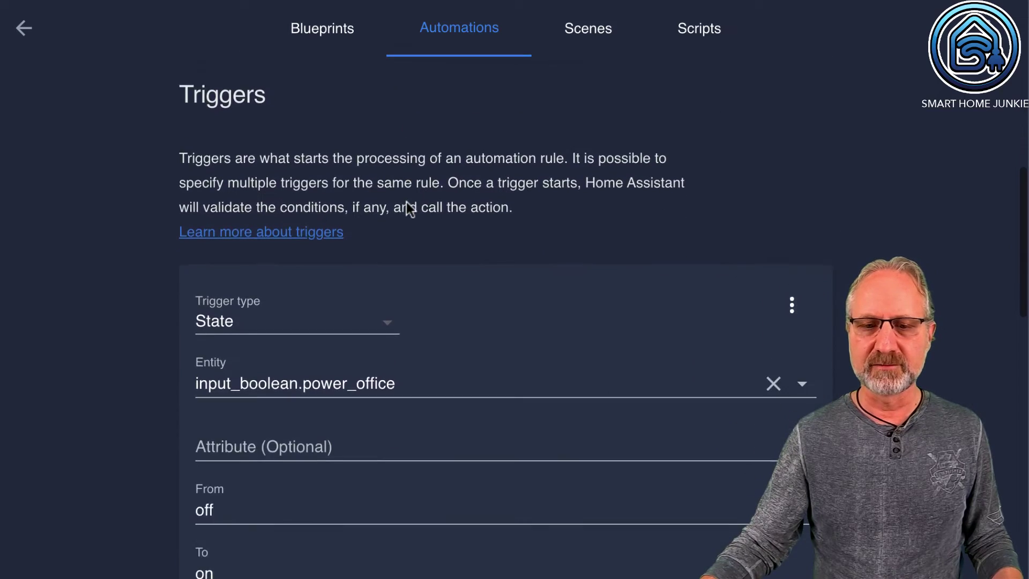
{"action": "scroll", "coordinate": [407, 207], "scroll_direction": "down", "scroll_amount": 3}
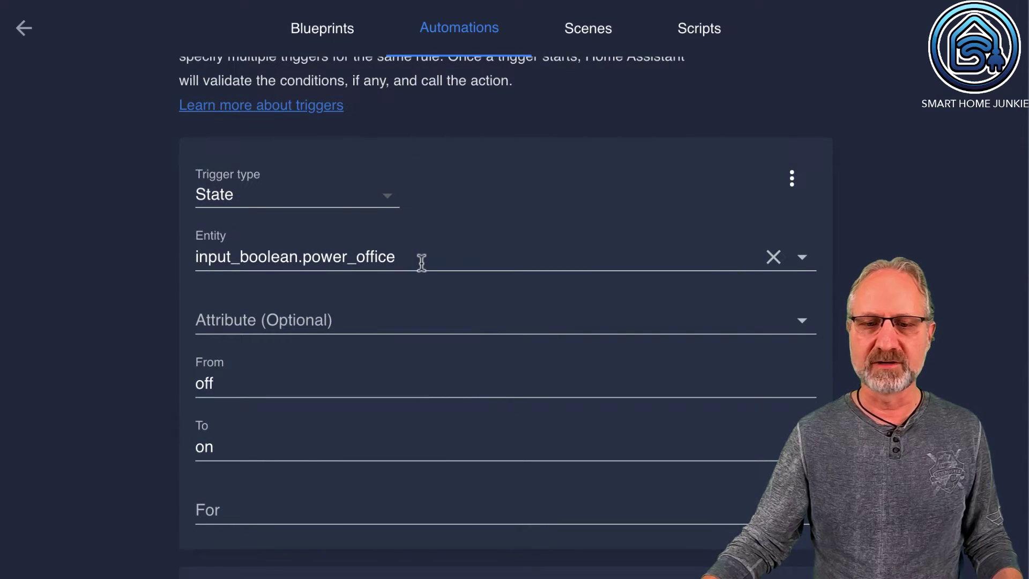
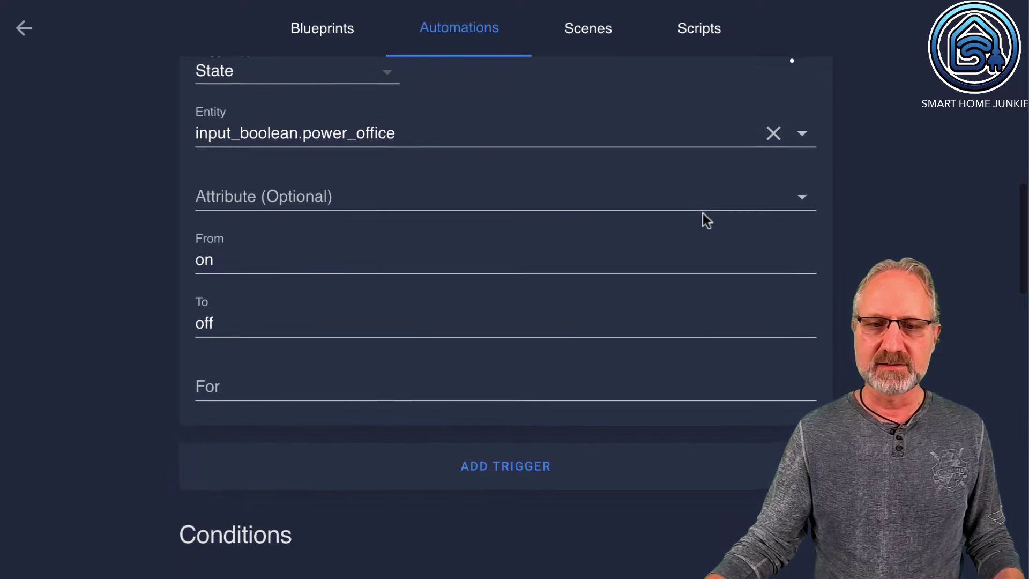
Step: Review the "Power: Office - Turn Off" automation's trigger and its device actions for Studio Equipment and SW_PLUG_1
{"action": "scroll", "coordinate": [703, 213], "scroll_direction": "up", "scroll_amount": 3}
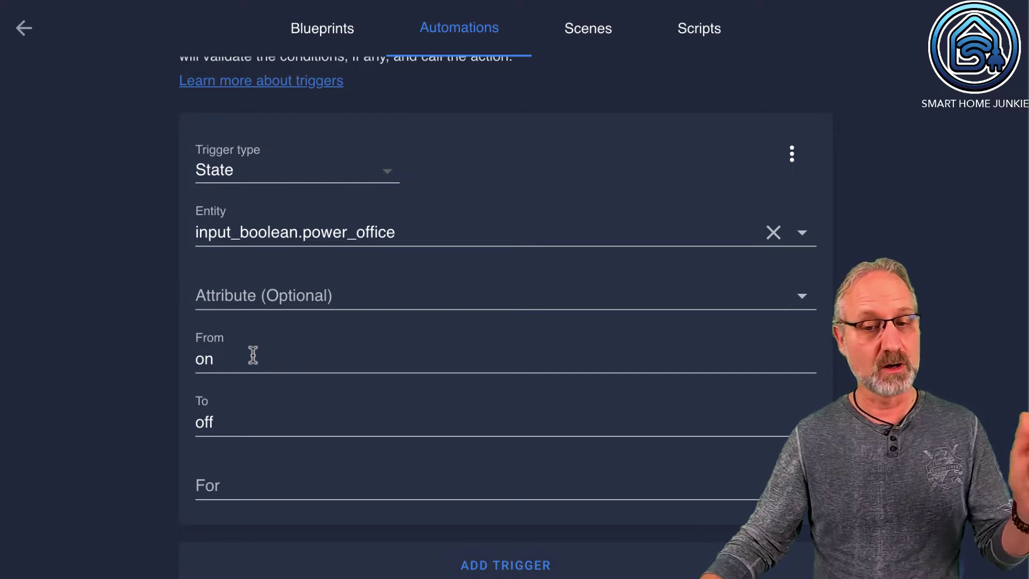
{"action": "scroll", "coordinate": [257, 358], "scroll_direction": "down", "scroll_amount": 10}
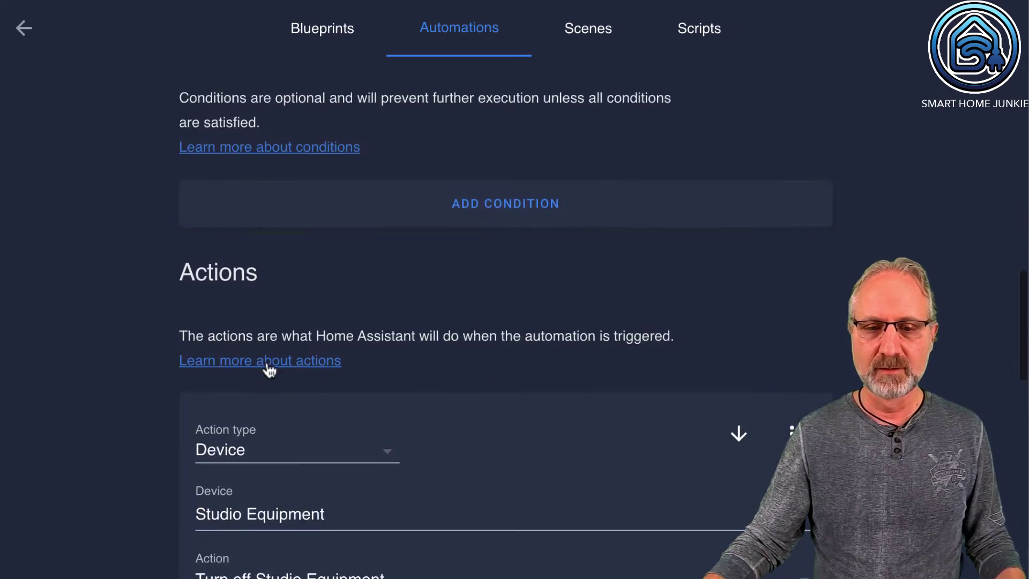
{"action": "scroll", "coordinate": [268, 369], "scroll_direction": "down", "scroll_amount": 3}
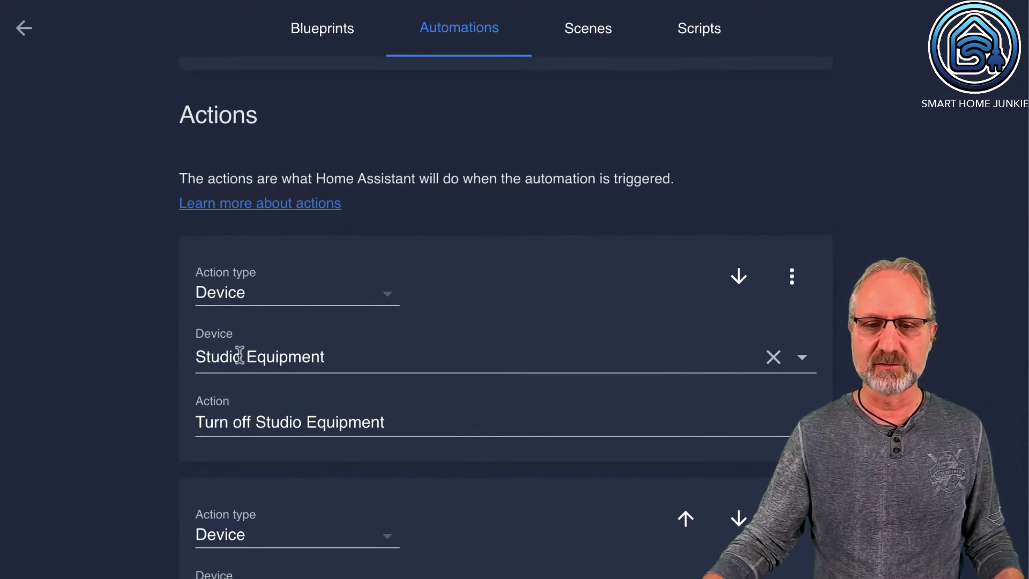
{"action": "scroll", "coordinate": [332, 421], "scroll_direction": "down", "scroll_amount": 2}
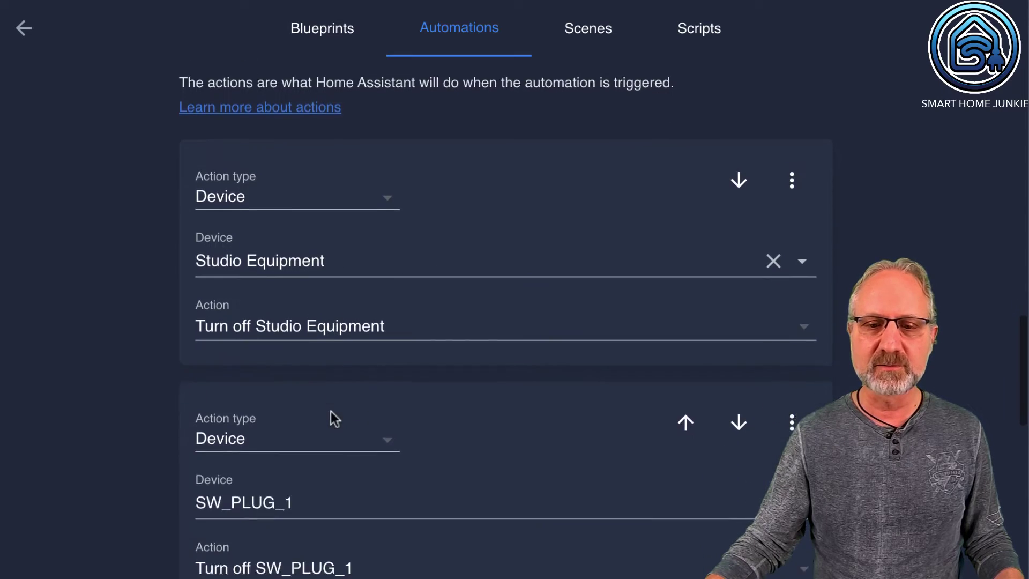
{"action": "scroll", "coordinate": [333, 420], "scroll_direction": "down", "scroll_amount": 3}
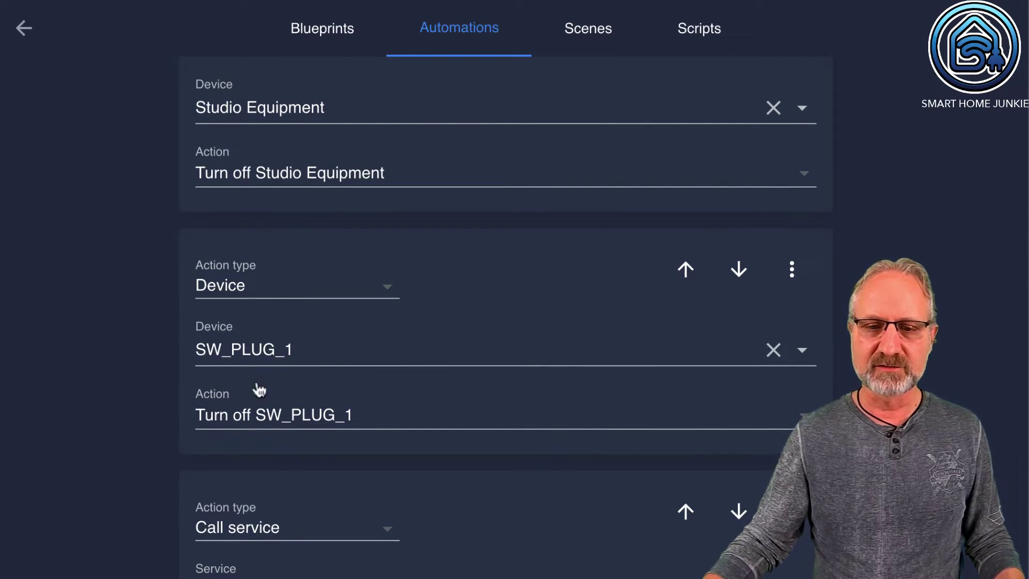
Step: Examine the climate and light service calls for the office in the "Power: Office - Turn Off" automation
{"action": "scroll", "coordinate": [342, 420], "scroll_direction": "down", "scroll_amount": 3}
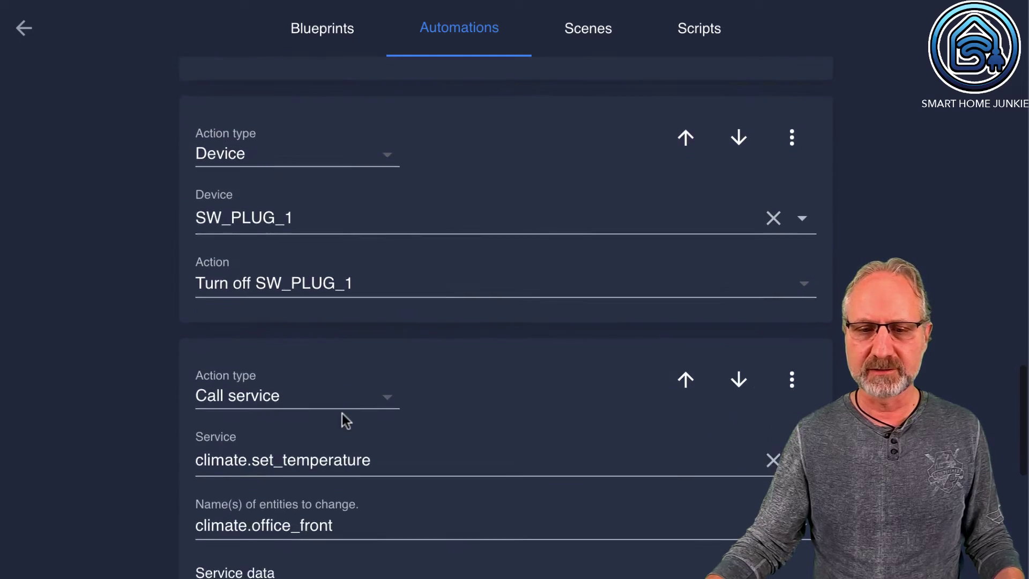
{"action": "scroll", "coordinate": [345, 420], "scroll_direction": "down", "scroll_amount": 2}
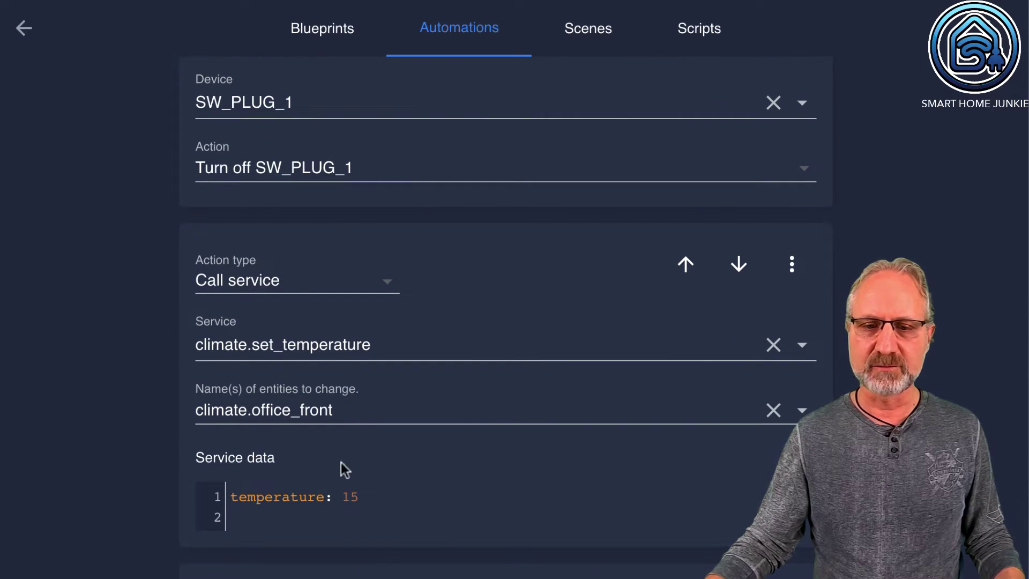
{"action": "scroll", "coordinate": [370, 494], "scroll_direction": "down", "scroll_amount": 3}
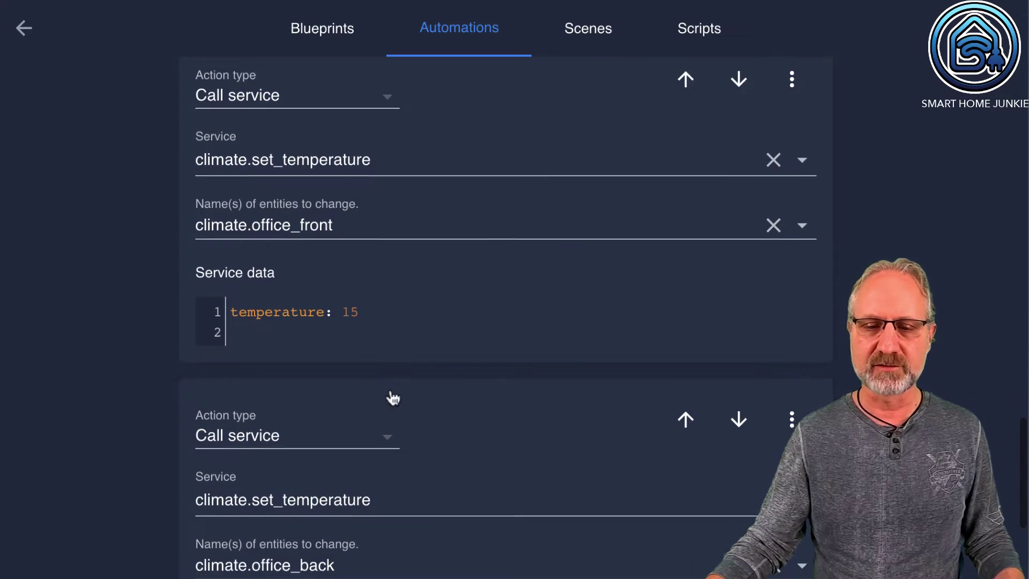
{"action": "scroll", "coordinate": [393, 398], "scroll_direction": "down", "scroll_amount": 8}
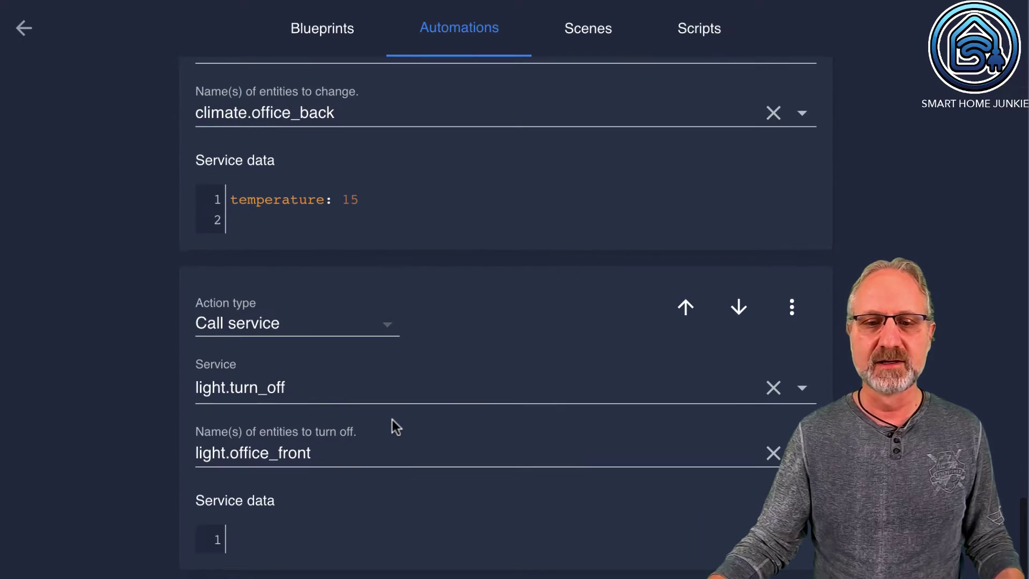
{"action": "scroll", "coordinate": [394, 413], "scroll_direction": "down", "scroll_amount": 3}
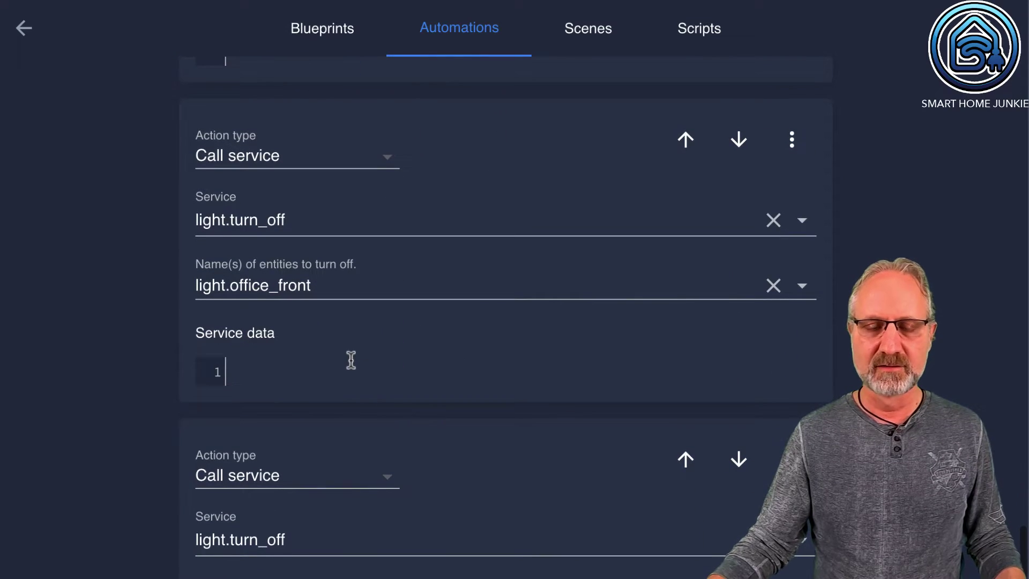
{"action": "scroll", "coordinate": [341, 358], "scroll_direction": "down", "scroll_amount": 1}
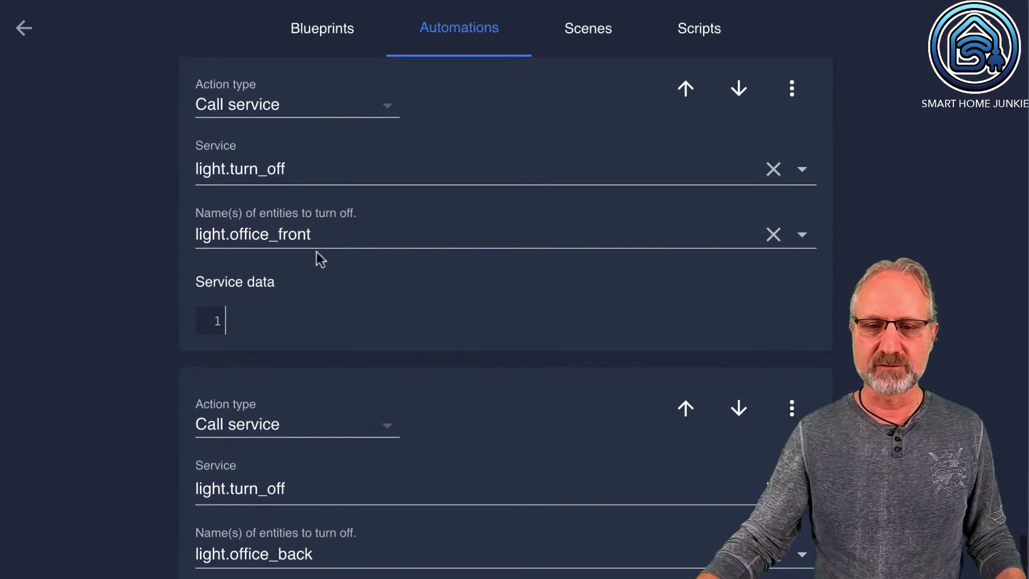
{"action": "scroll", "coordinate": [368, 360], "scroll_direction": "down", "scroll_amount": 4}
{"action": "scroll", "coordinate": [390, 375], "scroll_direction": "down", "scroll_amount": 3}
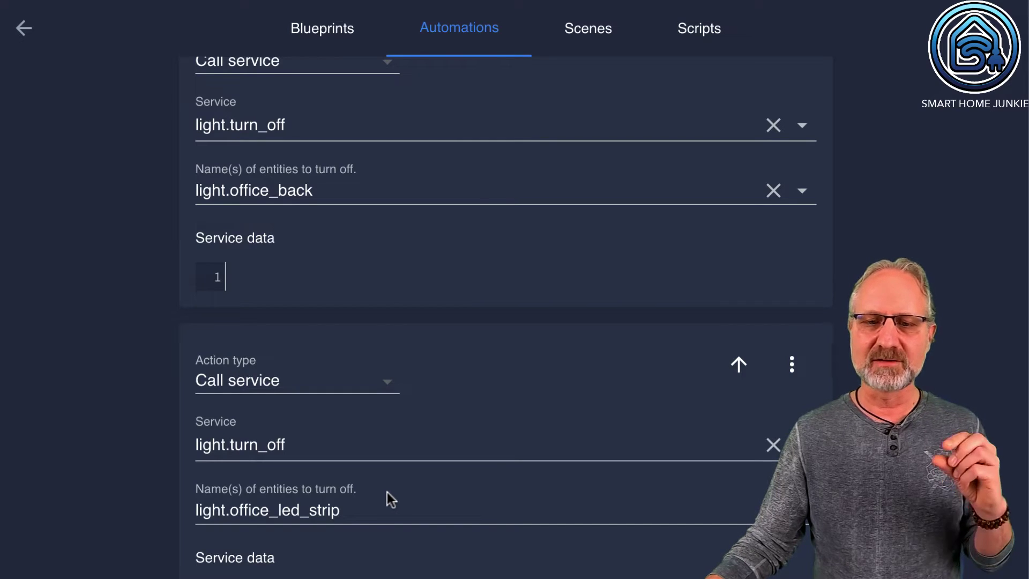
Step: Recheck the "Power: Office - Turn Off" automation's general settings and trigger, and return to the automations list
{"action": "scroll", "coordinate": [353, 408], "scroll_direction": "up", "scroll_amount": 7}
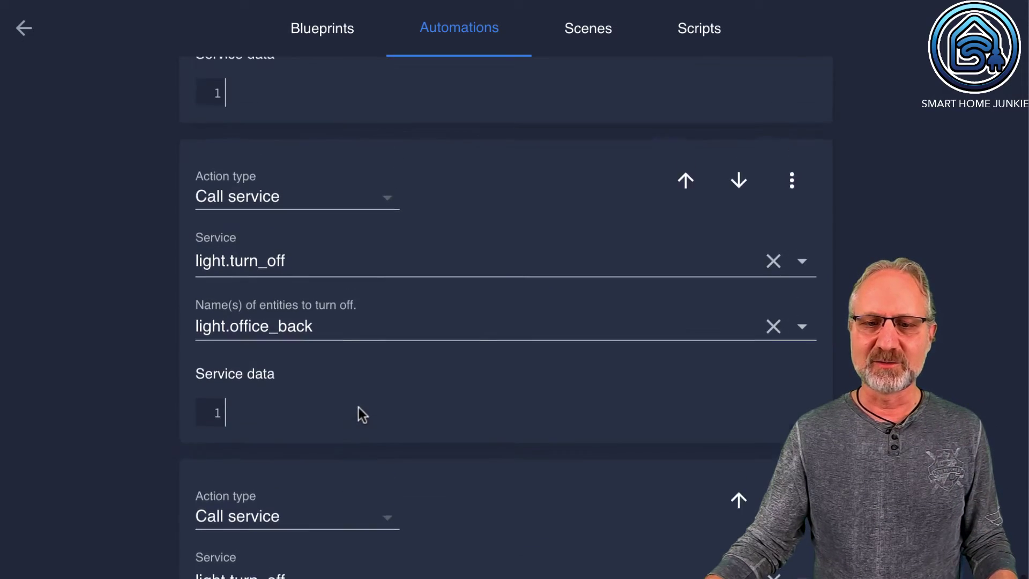
{"action": "scroll", "coordinate": [360, 410], "scroll_direction": "up", "scroll_amount": 3}
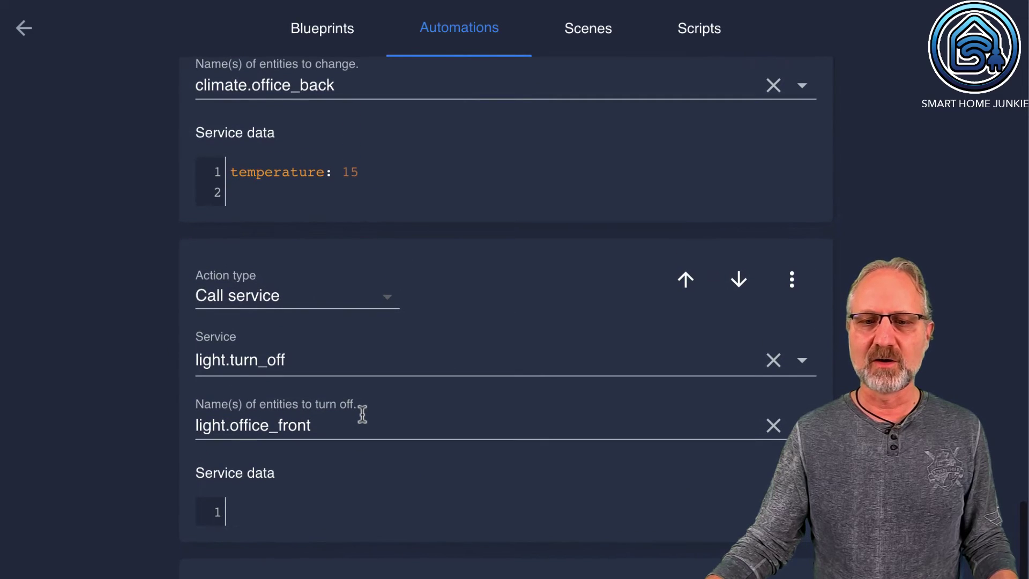
{"action": "scroll", "coordinate": [368, 411], "scroll_direction": "up", "scroll_amount": 20}
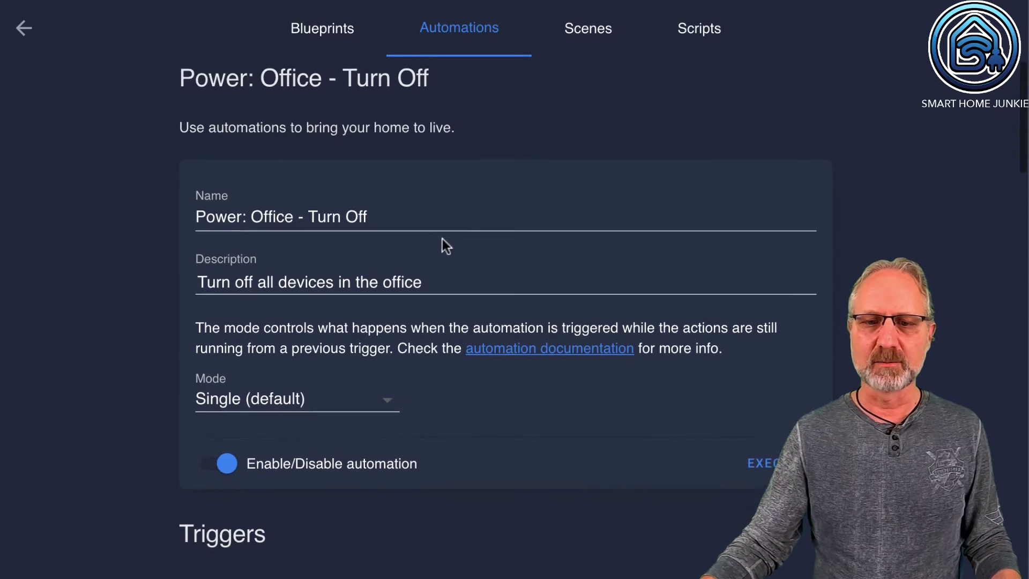
{"action": "scroll", "coordinate": [447, 244], "scroll_direction": "down", "scroll_amount": 6}
{"action": "scroll", "coordinate": [452, 247], "scroll_direction": "down", "scroll_amount": 4}
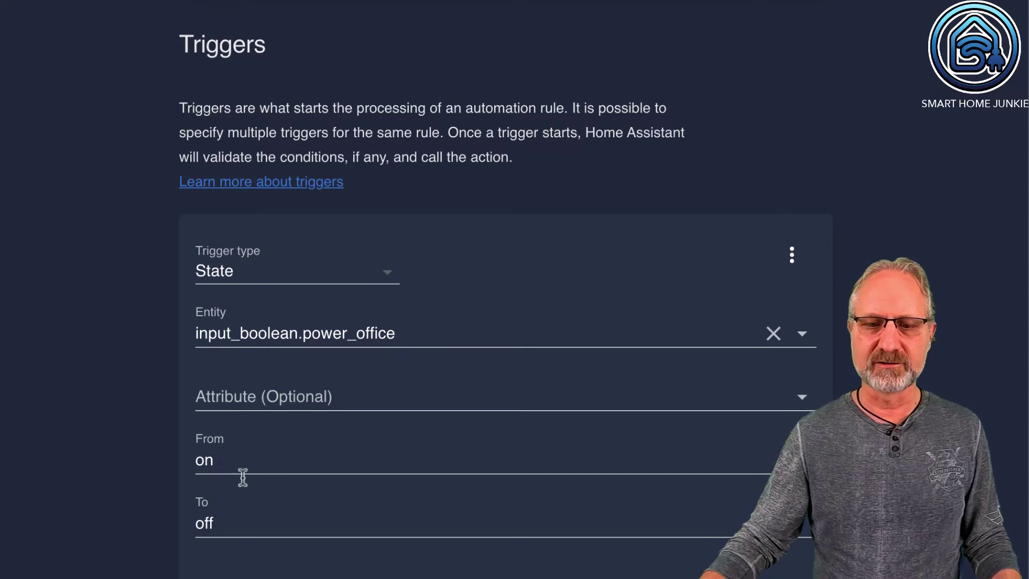
{"action": "scroll", "coordinate": [349, 376], "scroll_direction": "up", "scroll_amount": 2}
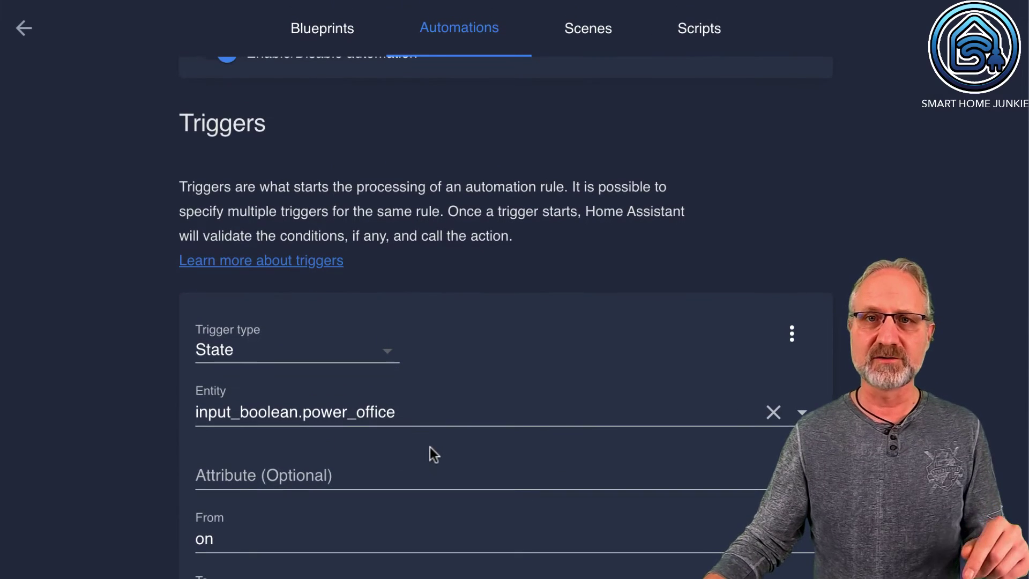
{"action": "scroll", "coordinate": [384, 412], "scroll_direction": "up", "scroll_amount": 8}
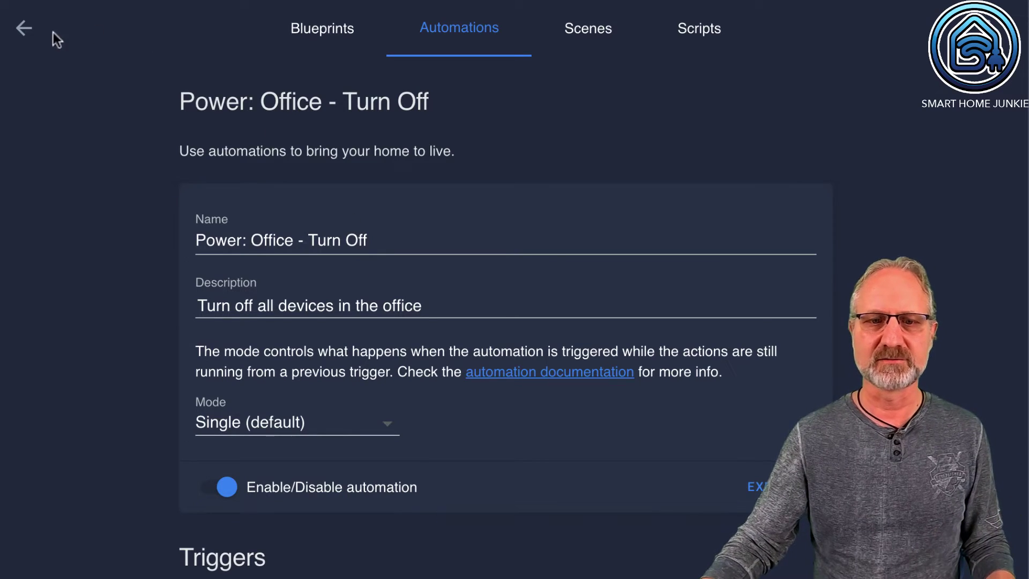
{"action": "left_click", "coordinate": [25, 30]}
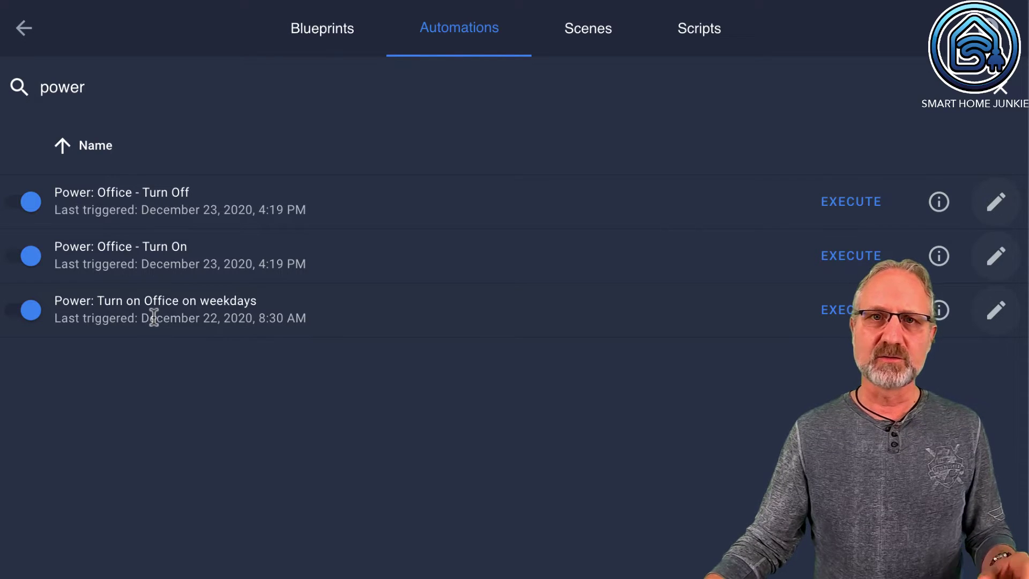
{"action": "scroll", "coordinate": [200, 259], "scroll_direction": "up", "scroll_amount": 3}
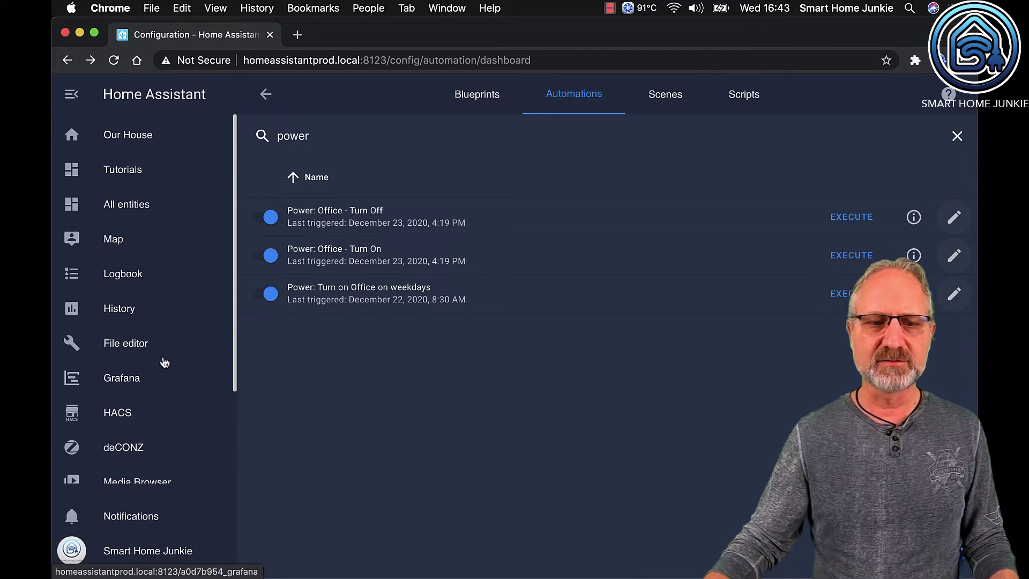
Step: Check the installed frontend repositories in HACS for the button-card
{"action": "left_click", "coordinate": [123, 417]}
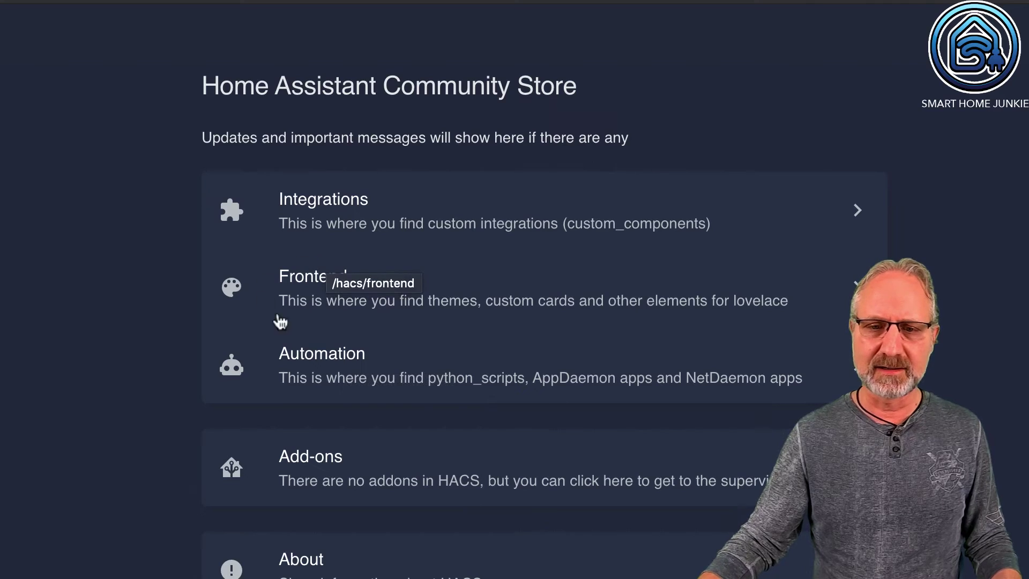
{"action": "left_click", "coordinate": [320, 279]}
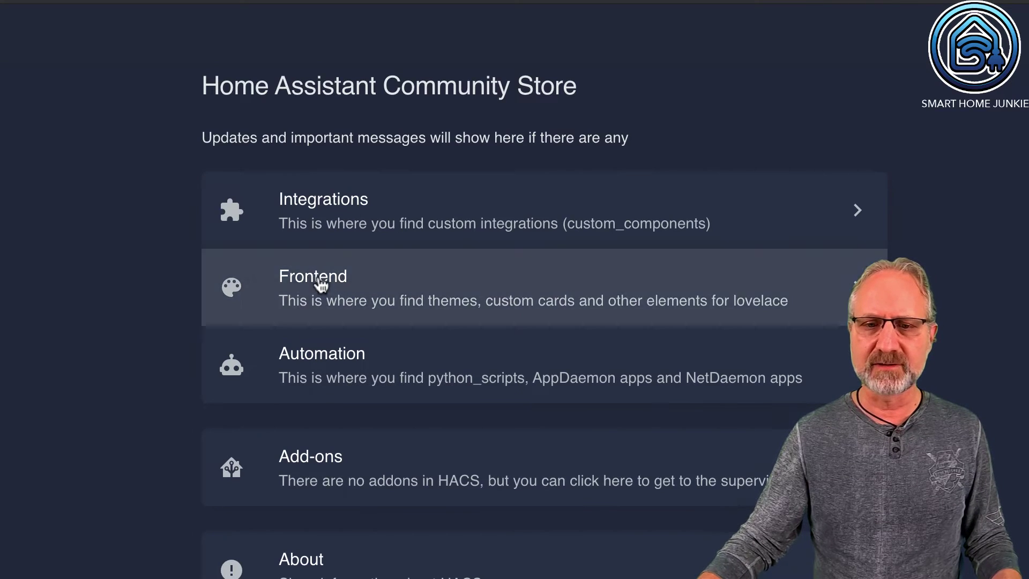
{"action": "scroll", "coordinate": [317, 276], "scroll_direction": "down", "scroll_amount": 8}
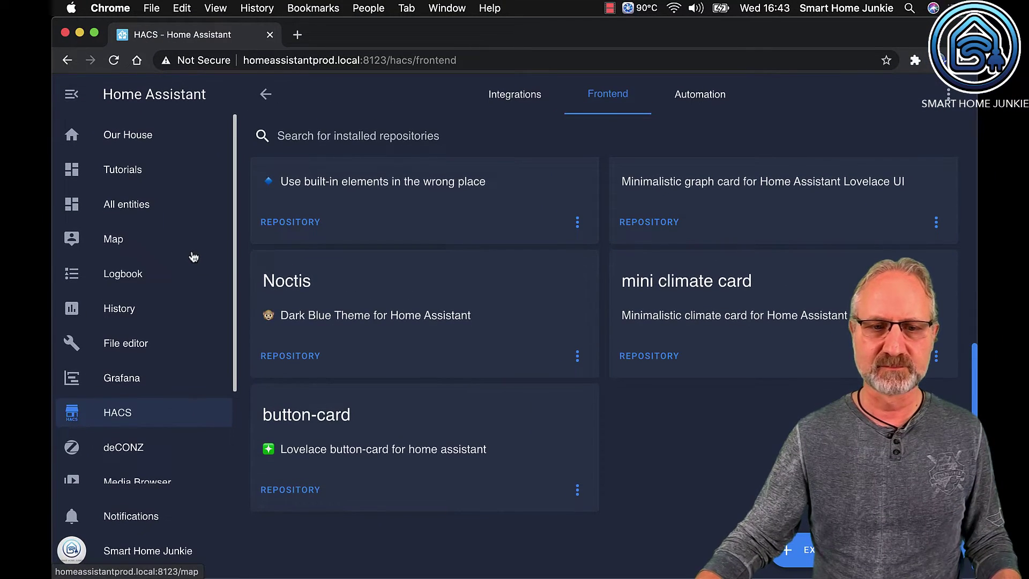
Step: Put the Tutorials dashboard in edit mode and add a manual card to its Custom Button Automation view
{"action": "left_click", "coordinate": [125, 177]}
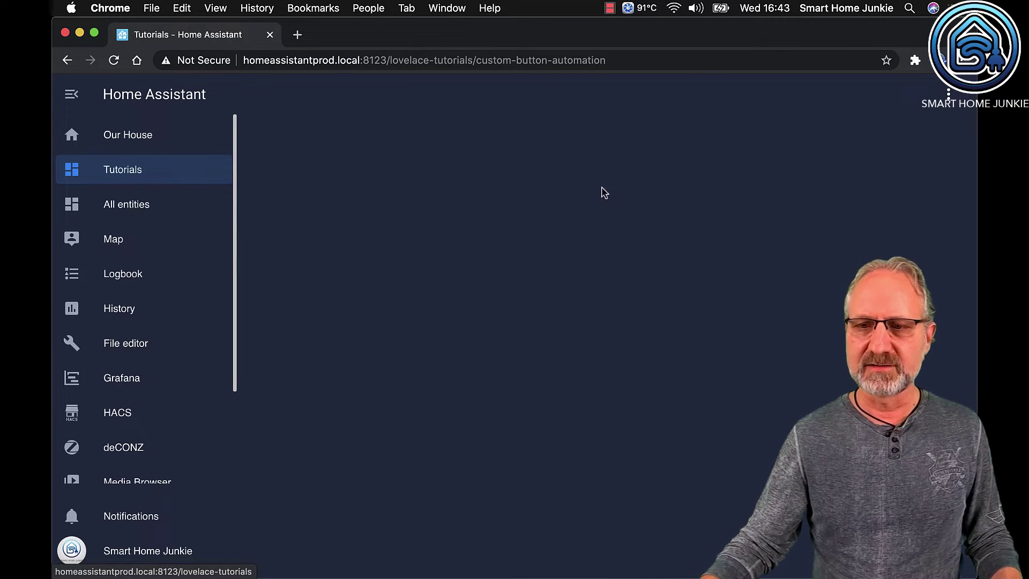
{"action": "left_click", "coordinate": [947, 97]}
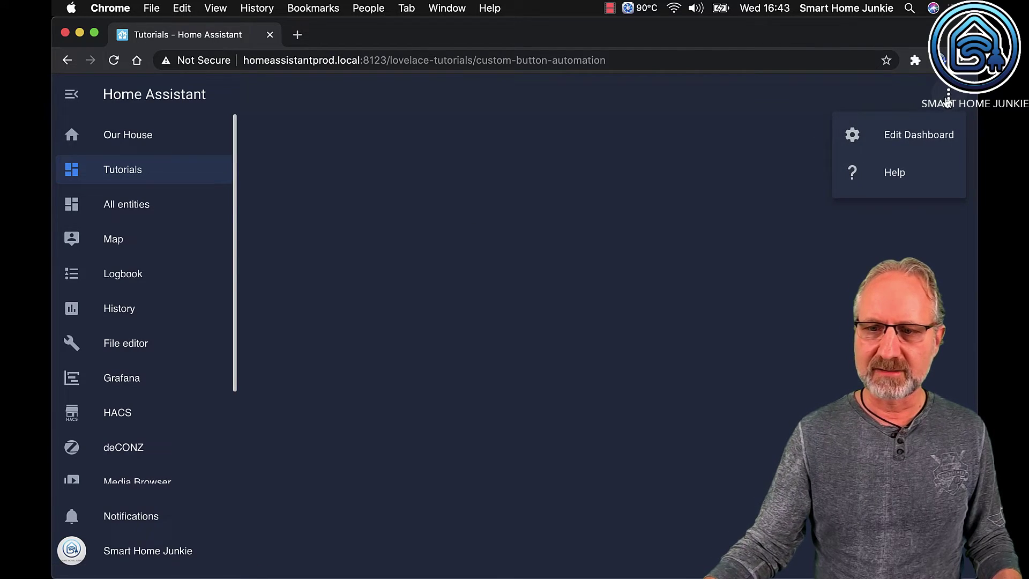
{"action": "left_click", "coordinate": [910, 137]}
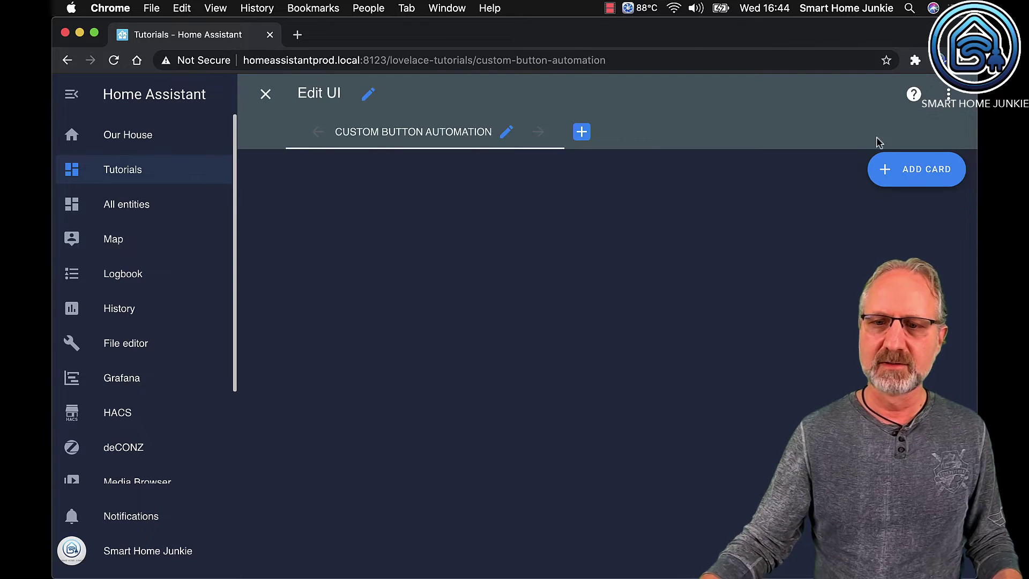
{"action": "left_click", "coordinate": [916, 172]}
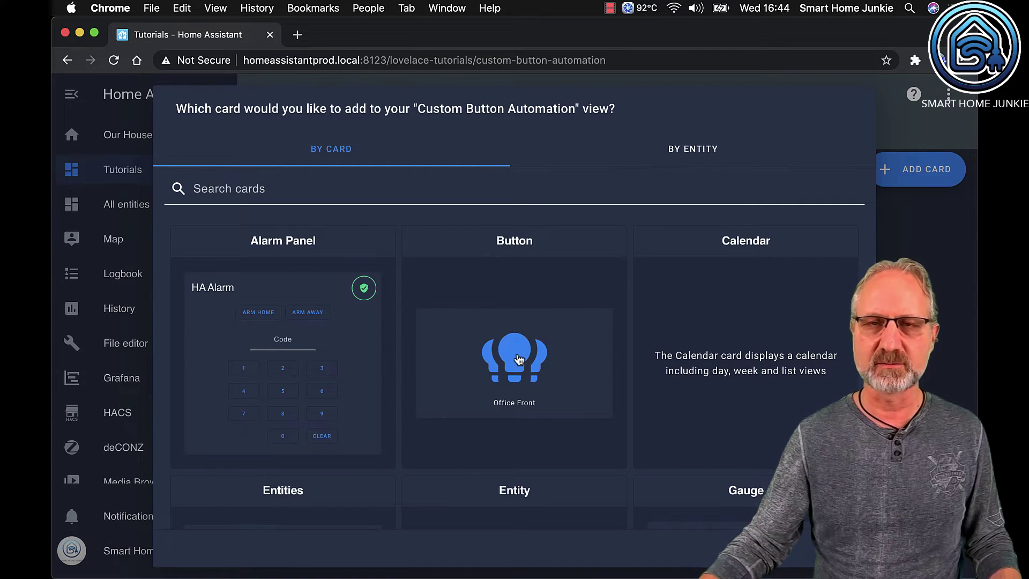
{"action": "scroll", "coordinate": [519, 359], "scroll_direction": "down", "scroll_amount": 5}
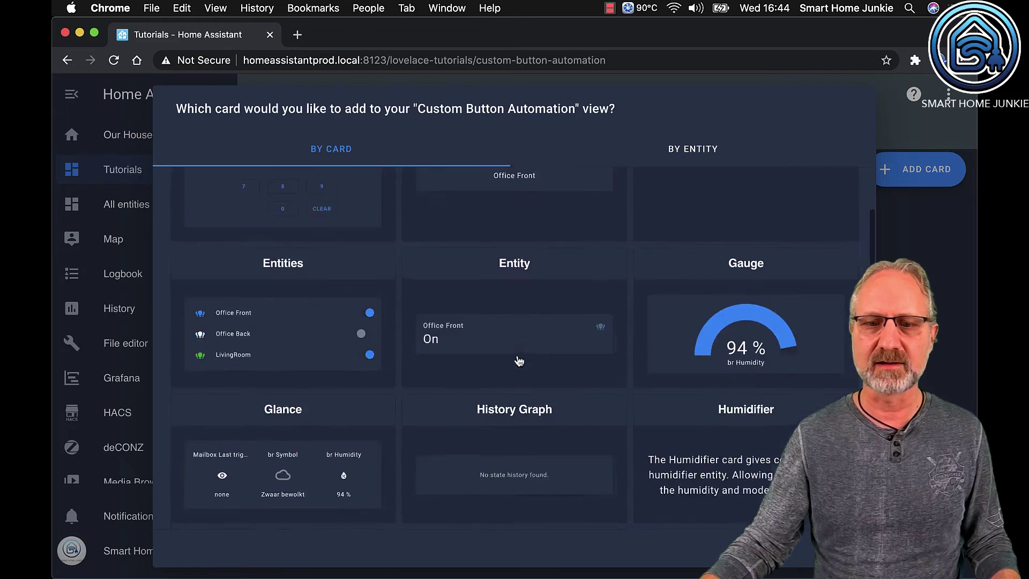
{"action": "scroll", "coordinate": [519, 360], "scroll_direction": "down", "scroll_amount": 20}
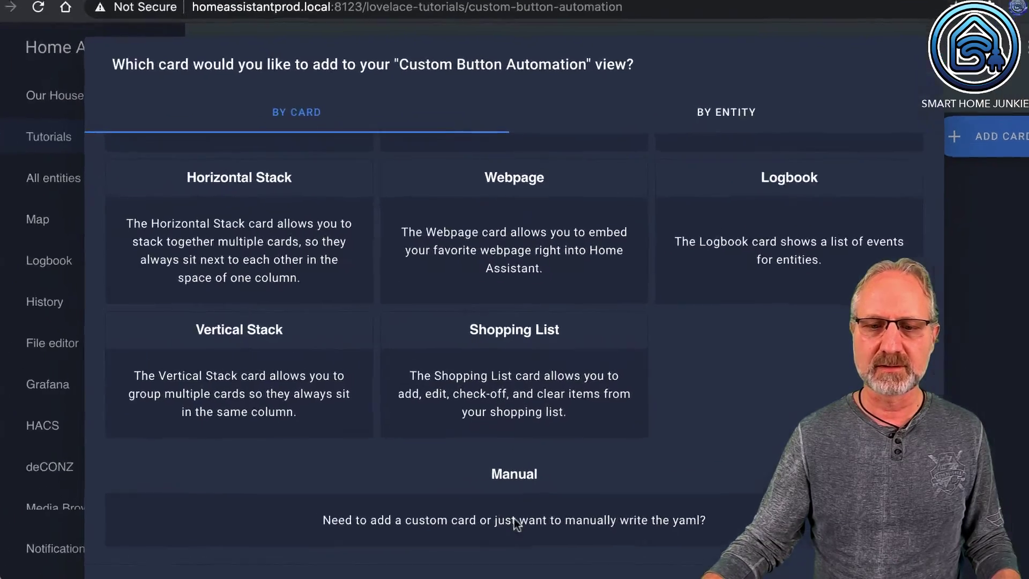
{"action": "left_click", "coordinate": [514, 498]}
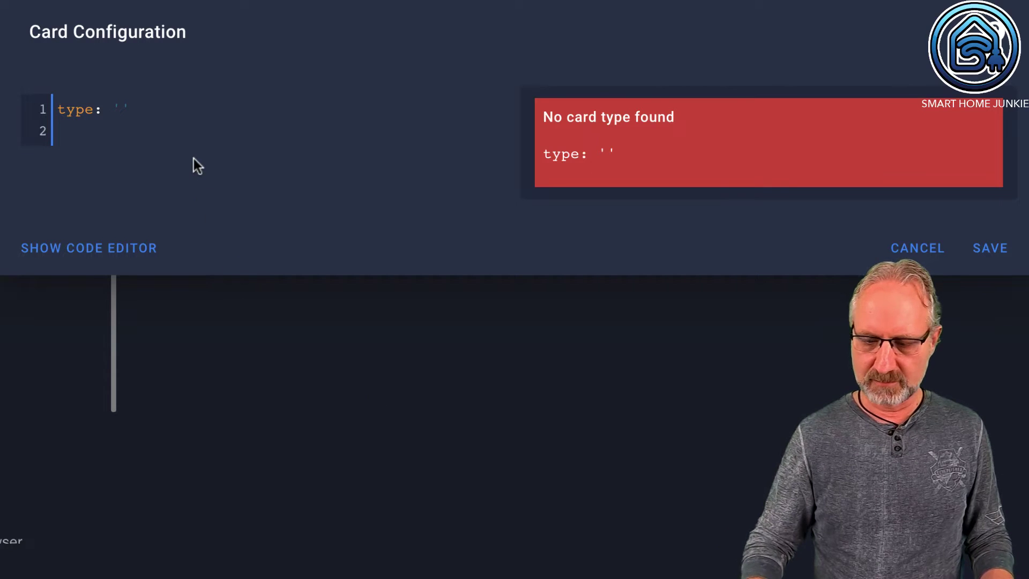
Step: Replace the default YAML with a grey custom:button-card for input_boolean.power_office, named Office, icon mdi:power, show_state false, lawngreen when on
{"action": "key", "text": "Delete"}
{"action": "key", "text": "Delete"}
{"action": "key", "text": "Delete"}
{"action": "key", "text": "Delete"}
{"action": "key", "text": "Delete"}
{"action": "key", "text": "Delete"}
{"action": "key", "text": "Delete"}
{"action": "key", "text": "Delete"}
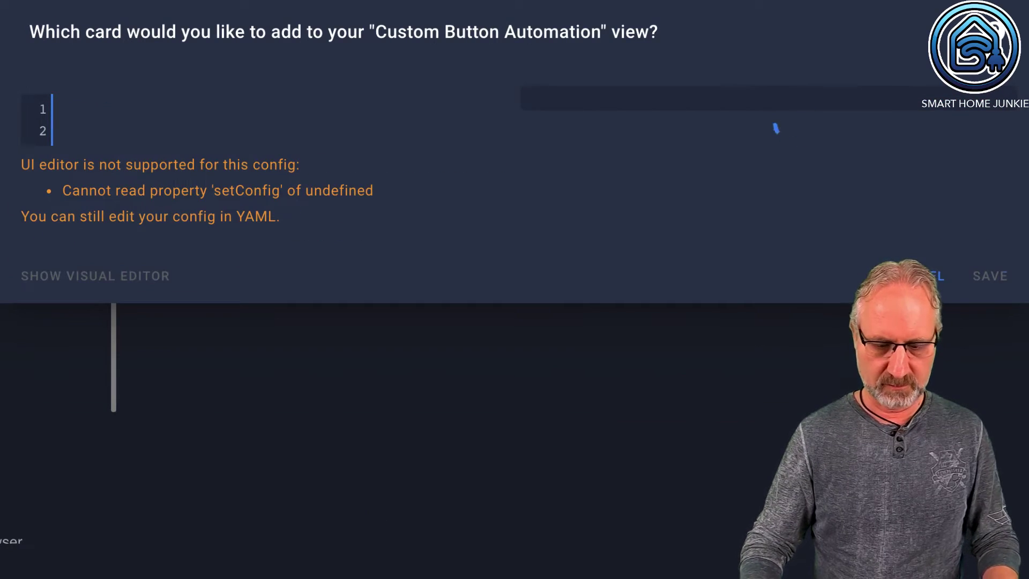
{"action": "type", "text": "type: 'custom:button-card' entity: input_boolean.power_office color: grey show_state: false name: Office icon: 'mdi:power' state:   - value: 'on'     color: lawngreen   - value: 'off'"}
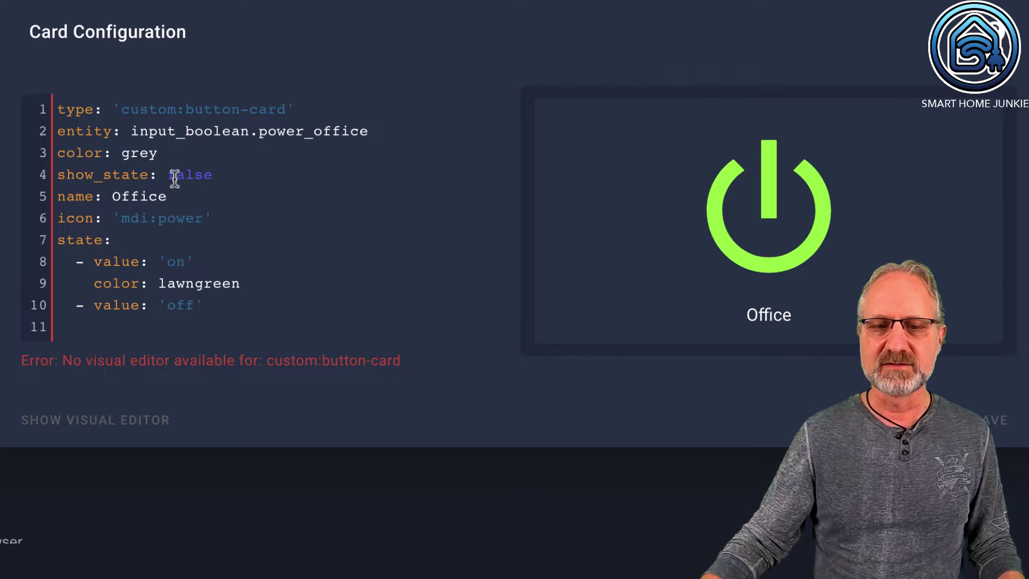
Step: Try show_state true in the button card's YAML, and return it to false
{"action": "left_click_drag", "start_coordinate": [166, 174], "coordinate": [217, 176]}
{"action": "type", "text": "true"}
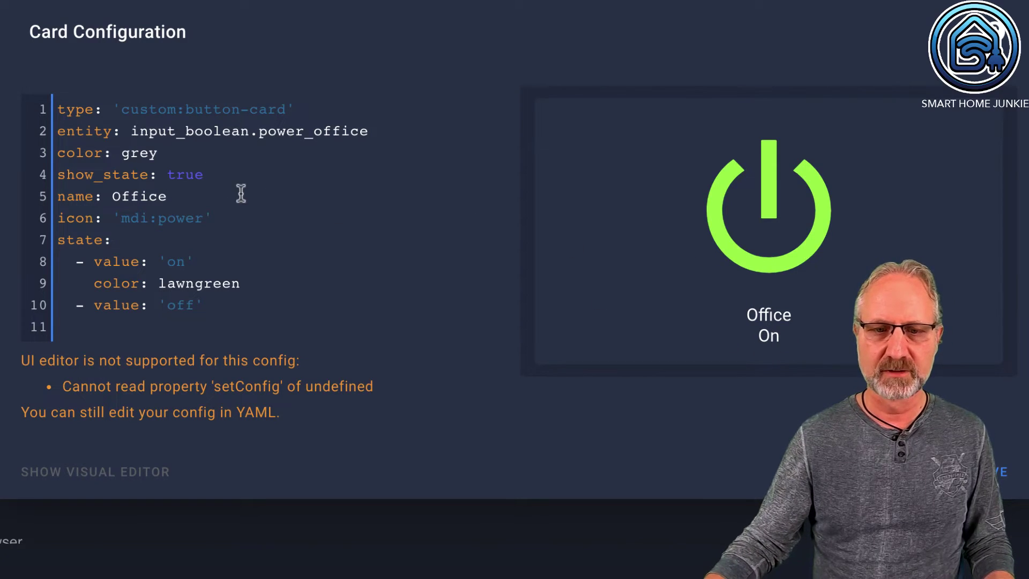
{"action": "key", "text": "BackSpace"}
{"action": "key", "text": "BackSpace"}
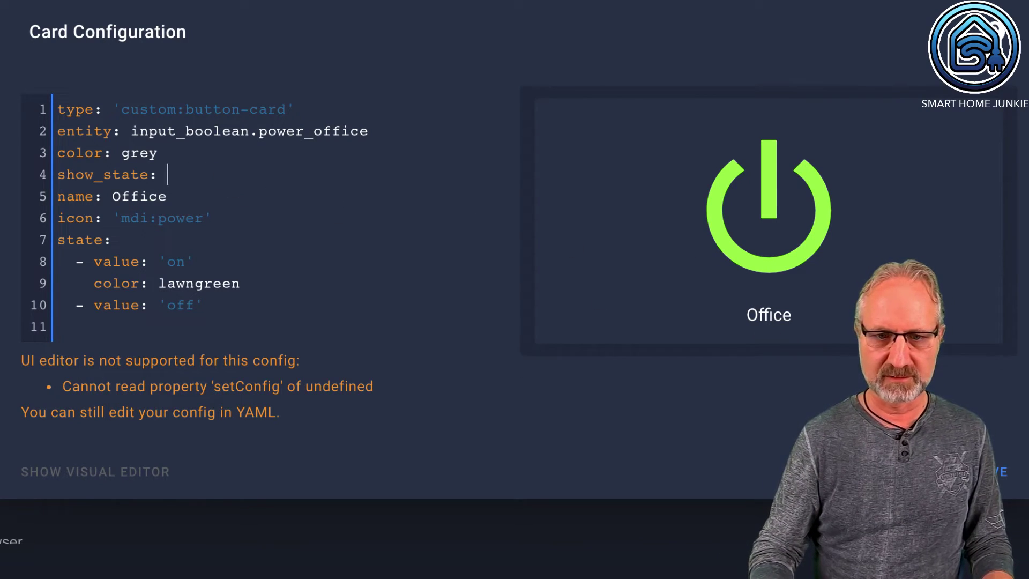
{"action": "type", "text": "false"}
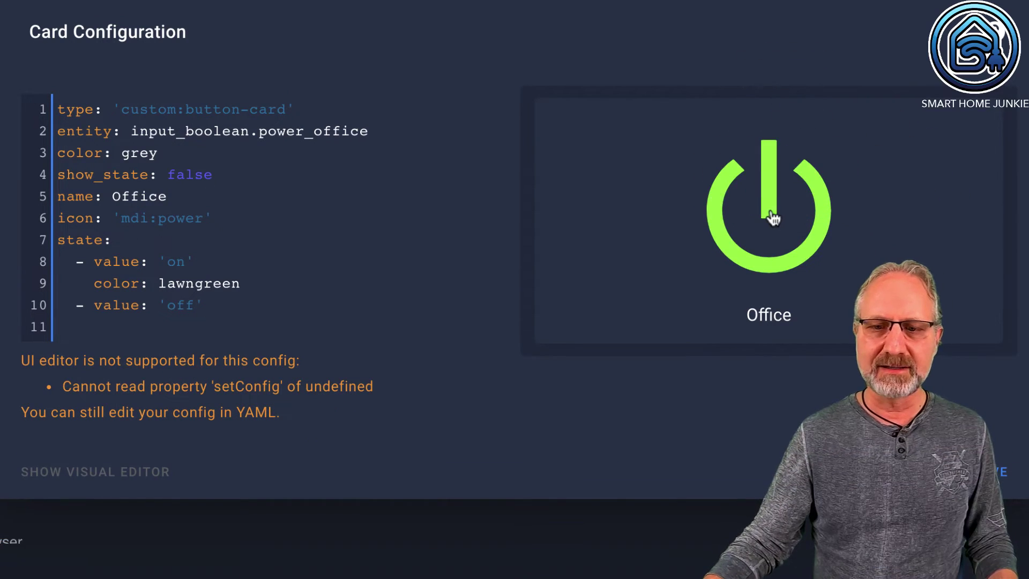
Step: Toggle the Office power button off and on in the card preview, and save the card
{"action": "left_click", "coordinate": [771, 216]}
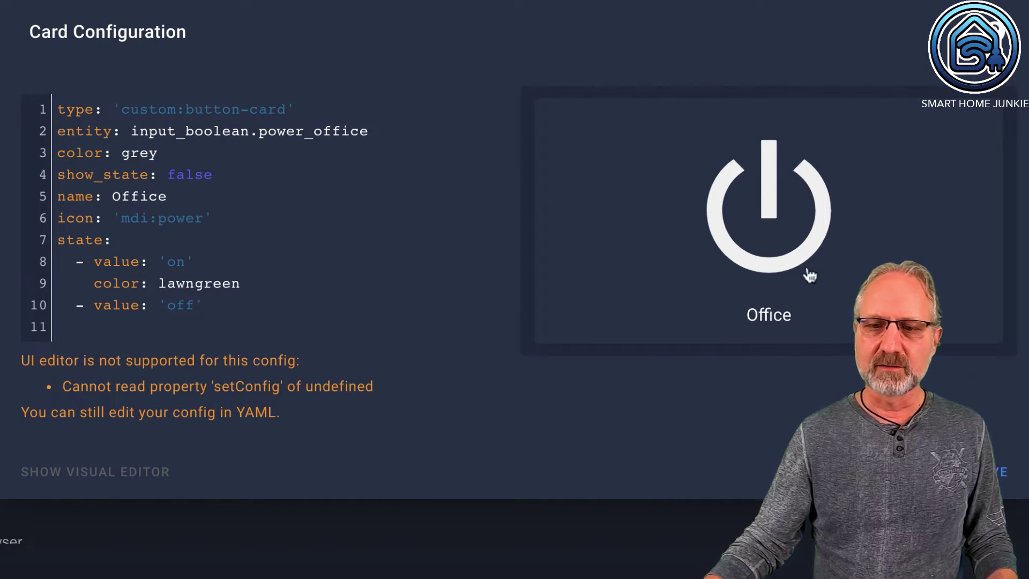
{"action": "left_click", "coordinate": [772, 215]}
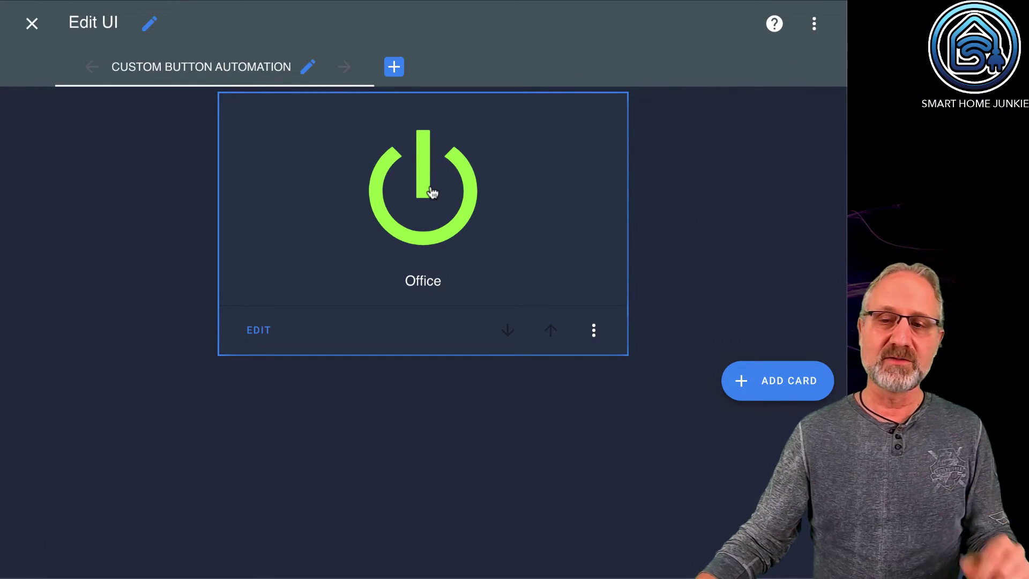
Step: Add an Entities card to the view and remove its default light.office_front, light.office_back and light.livingroom entities
{"action": "left_click", "coordinate": [783, 387]}
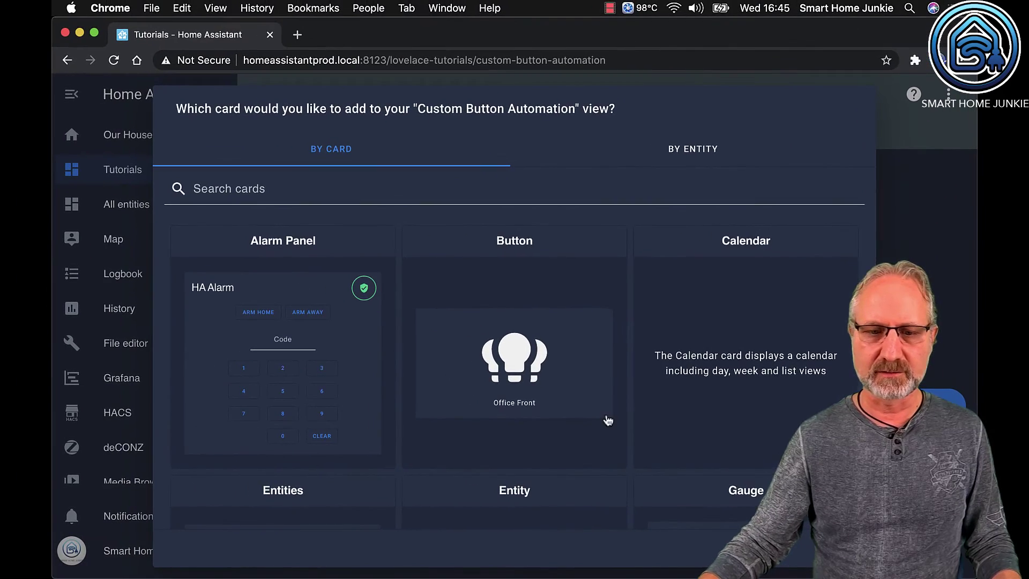
{"action": "scroll", "coordinate": [343, 426], "scroll_direction": "down", "scroll_amount": 2}
{"action": "left_click", "coordinate": [292, 414]}
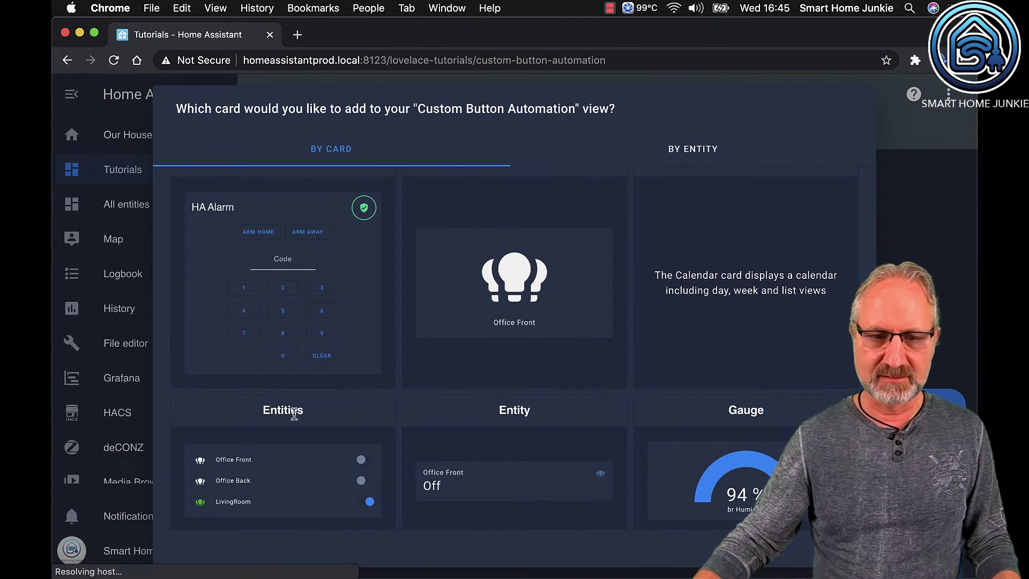
{"action": "scroll", "coordinate": [574, 370], "scroll_direction": "down", "scroll_amount": 3}
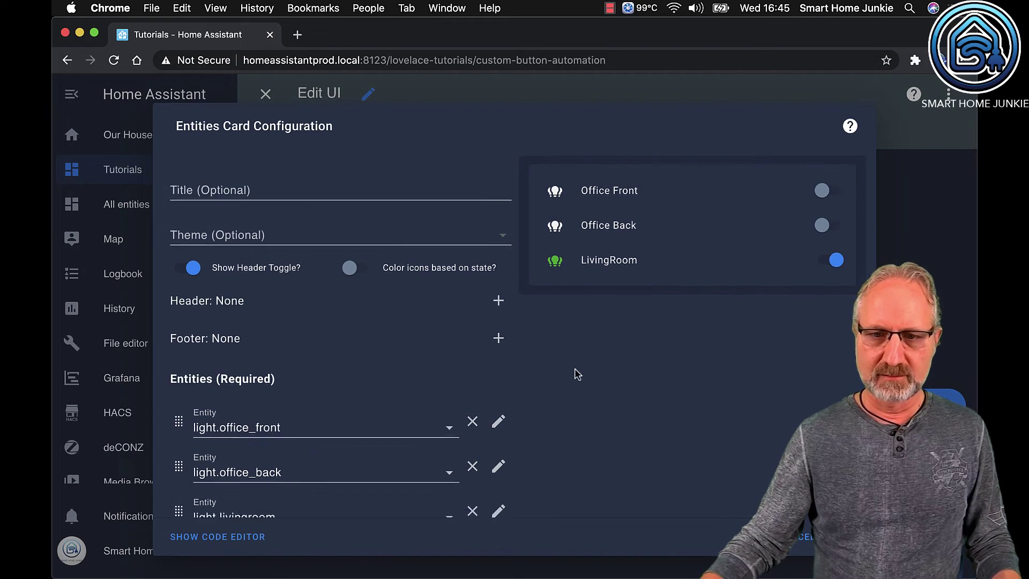
{"action": "left_click", "coordinate": [472, 357]}
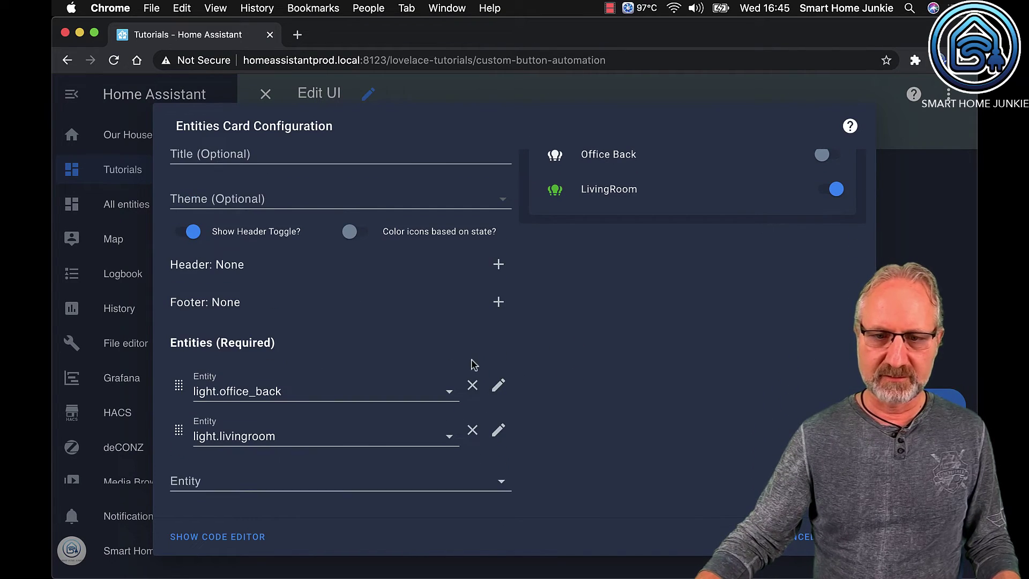
{"action": "left_click", "coordinate": [472, 386]}
{"action": "left_click", "coordinate": [472, 429]}
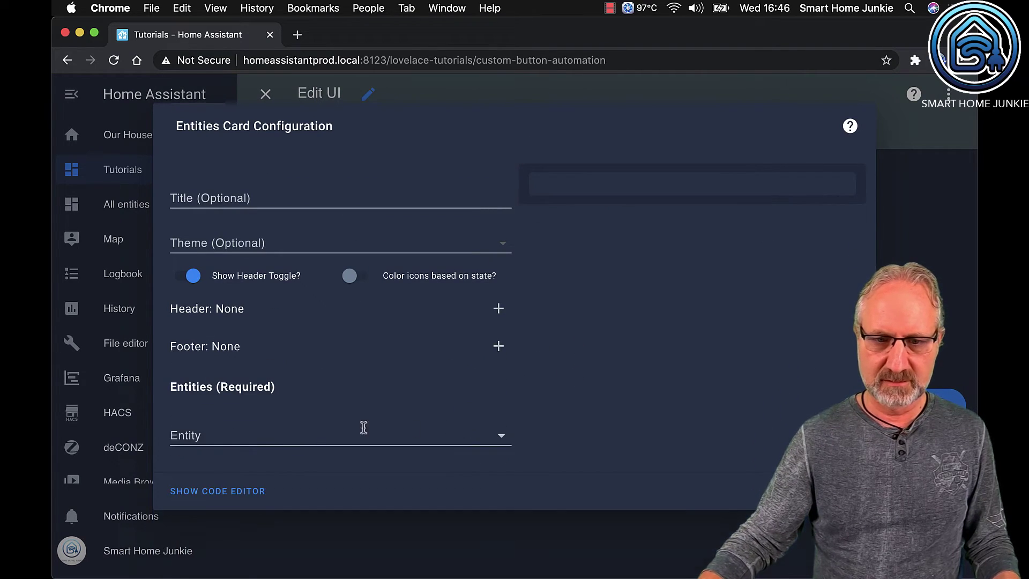
Step: Add input_boolean.office_automation_active to the Entities card, save it and leave dashboard editing
{"action": "left_click", "coordinate": [247, 438]}
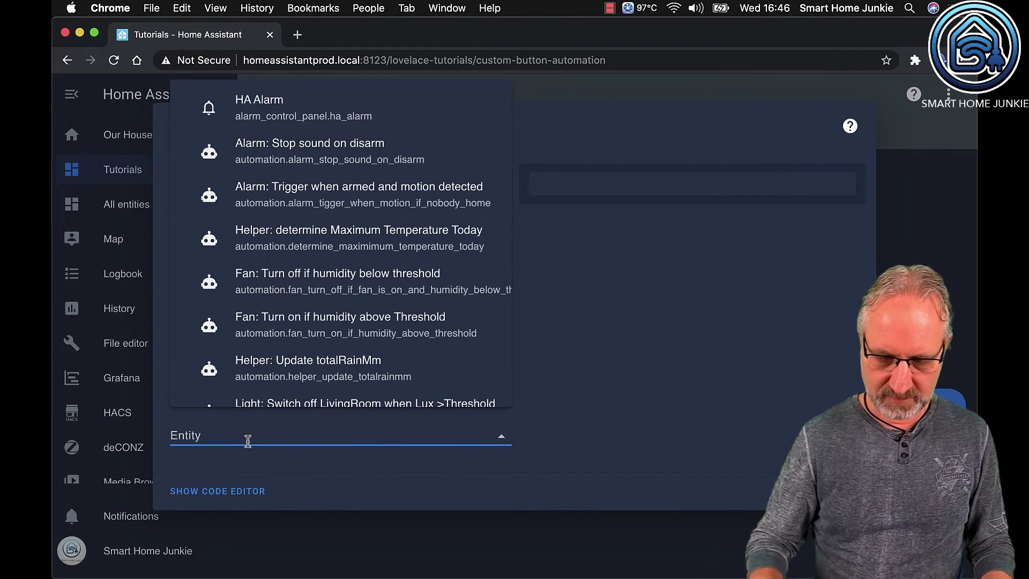
{"action": "type", "text": "office aut"}
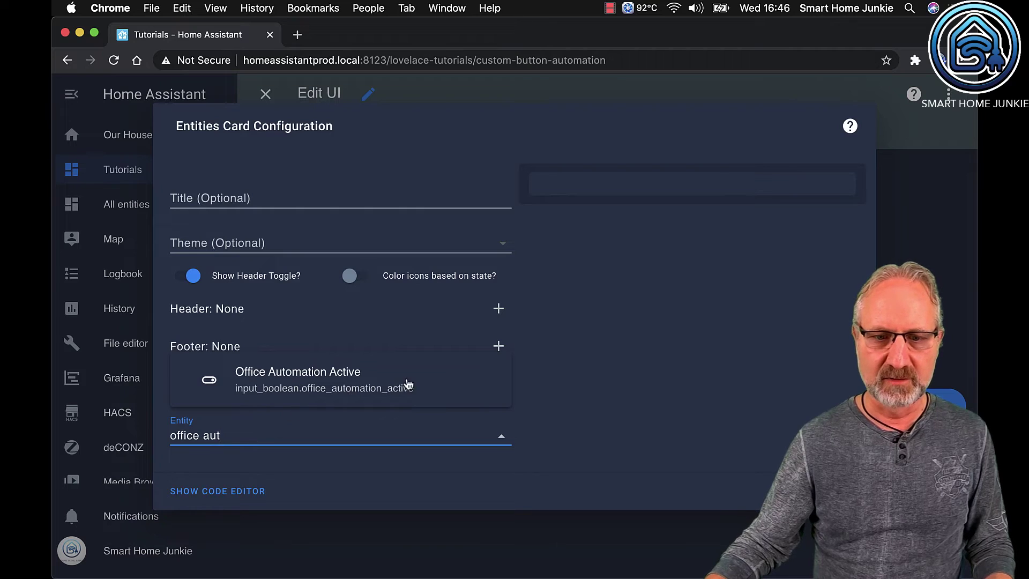
{"action": "left_click", "coordinate": [332, 382]}
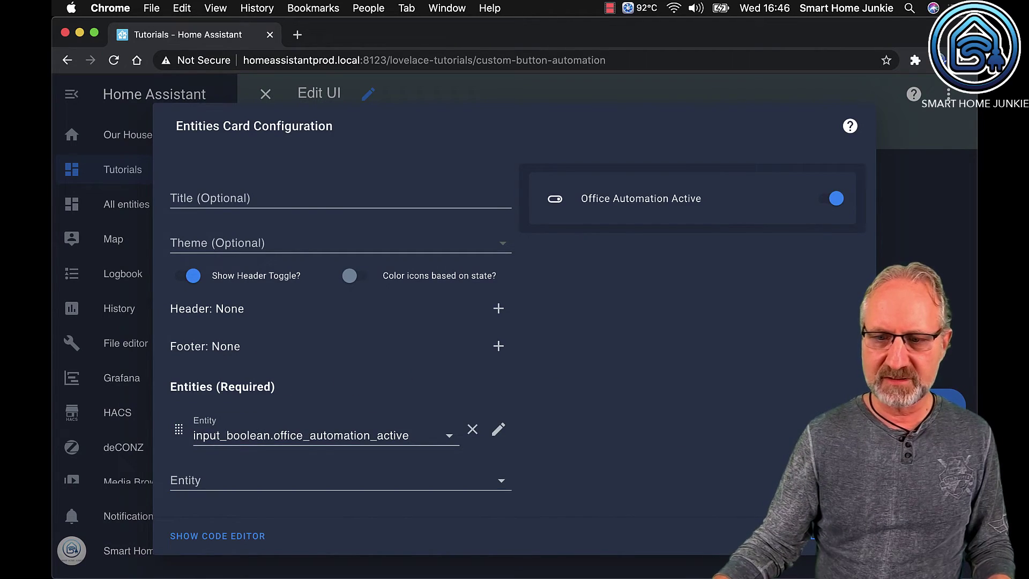
{"action": "left_click", "coordinate": [849, 536]}
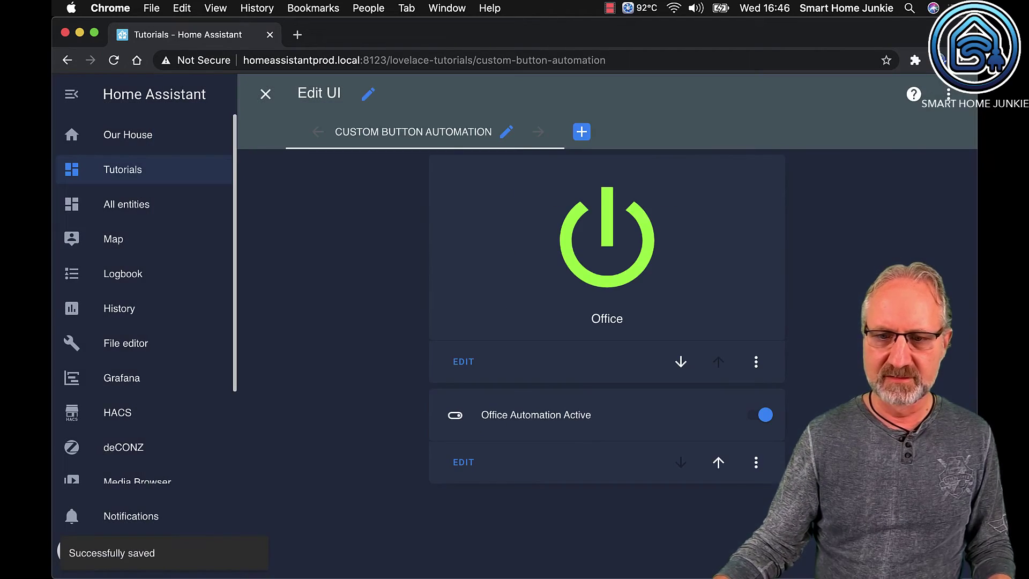
{"action": "left_click", "coordinate": [267, 95]}
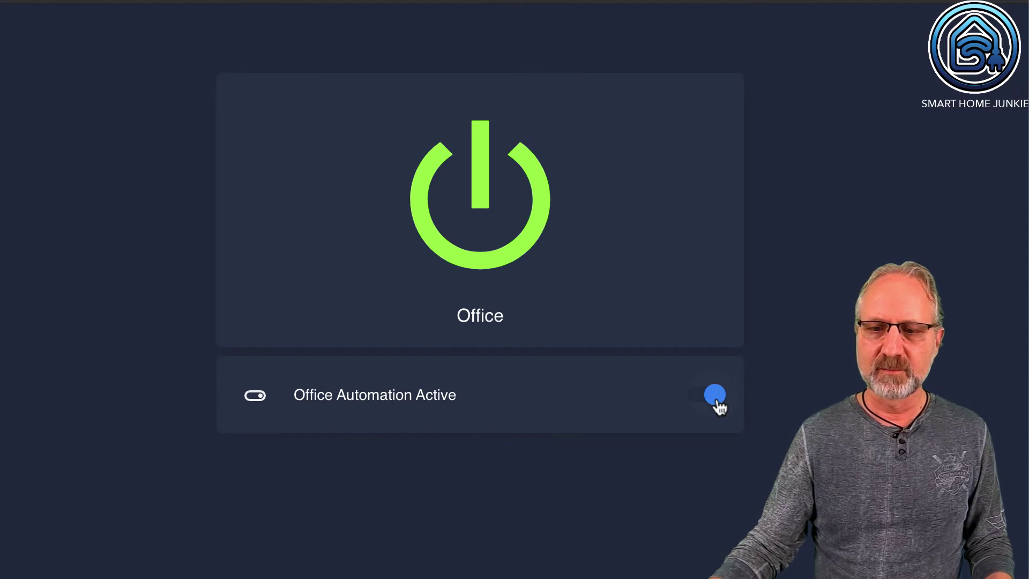
Step: Test the Office Automation Active toggle by switching it off and on again
{"action": "left_click", "coordinate": [716, 401]}
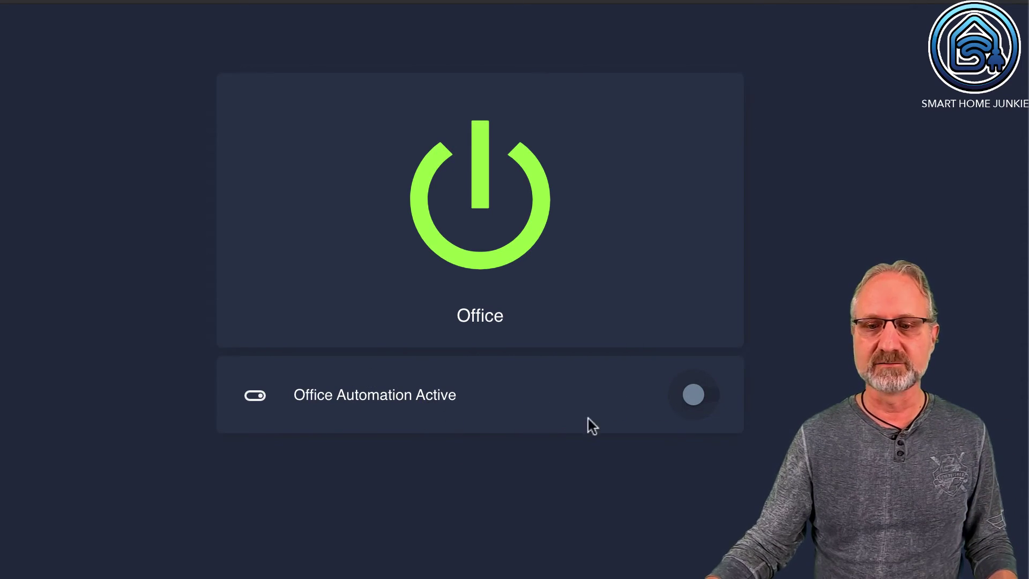
{"action": "left_click", "coordinate": [693, 402]}
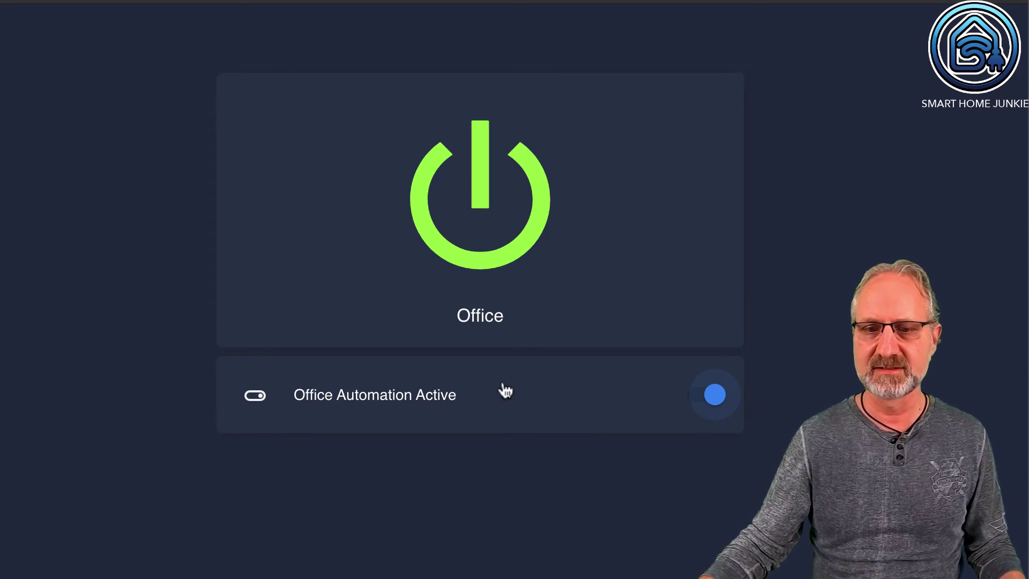
Step: Copy the Office button card's full YAML from its configuration and close the card editor without changes
{"action": "left_click", "coordinate": [995, 71]}
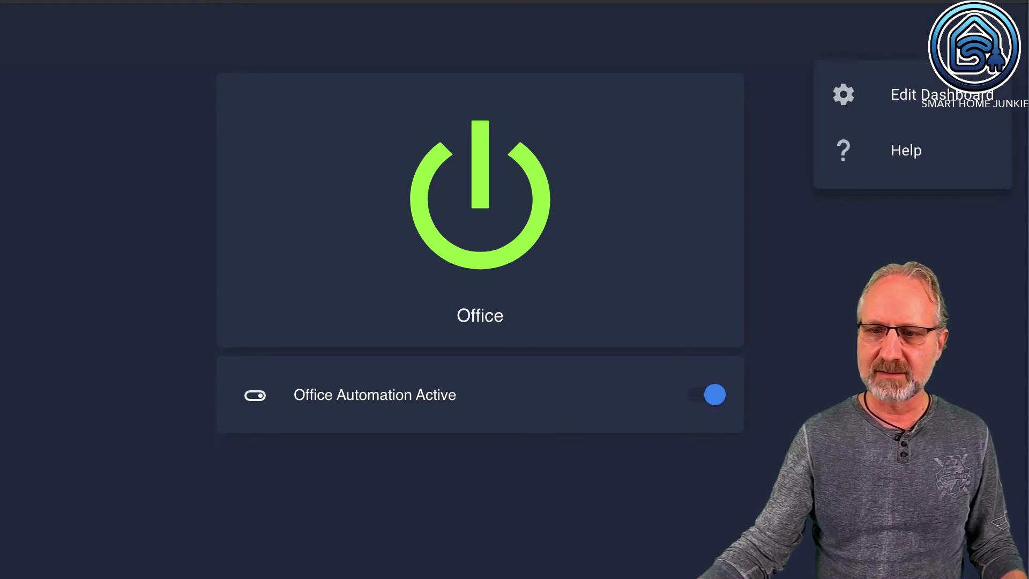
{"action": "left_click", "coordinate": [918, 94]}
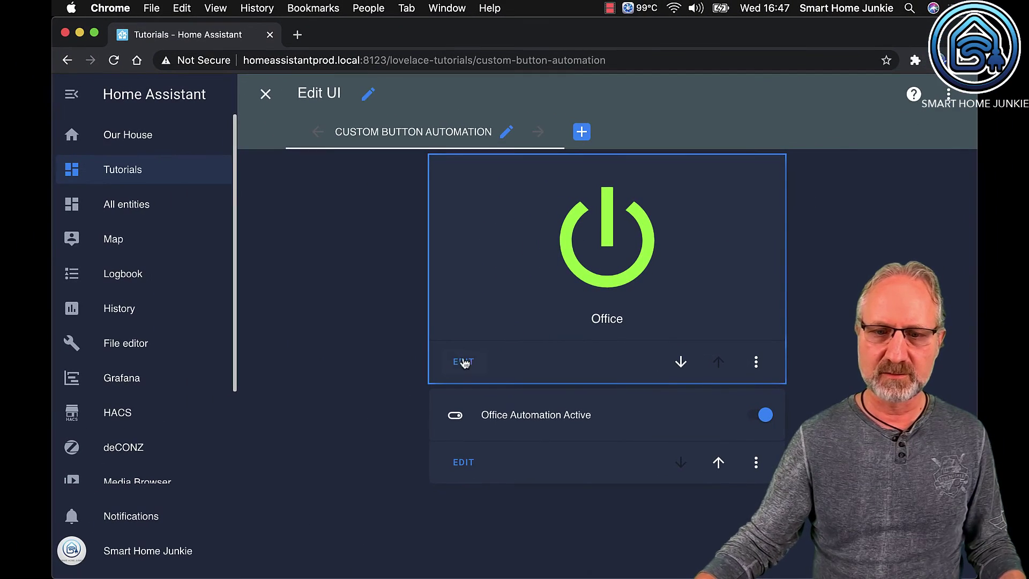
{"action": "left_click", "coordinate": [460, 364]}
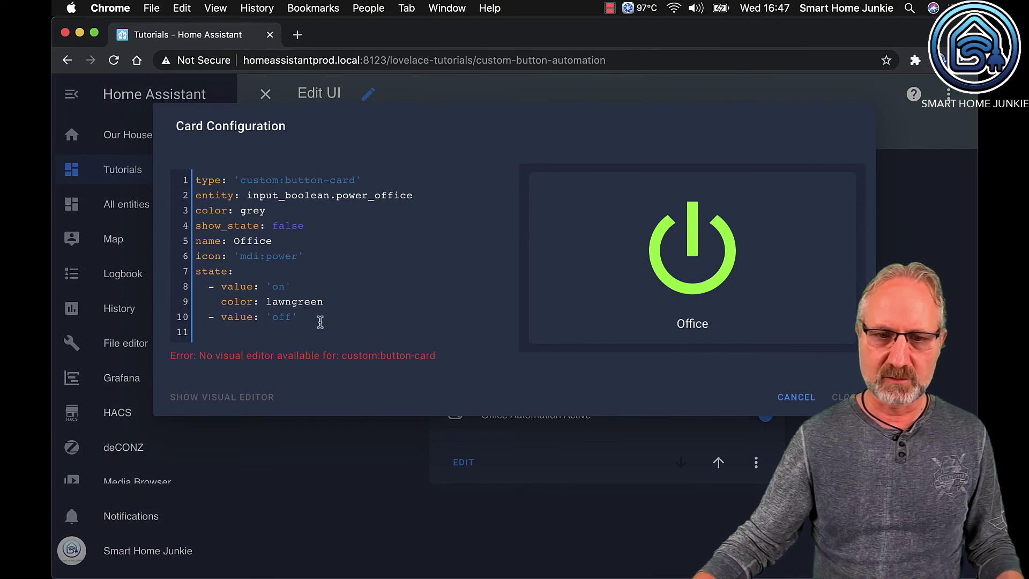
{"action": "left_click_drag", "start_coordinate": [320, 321], "coordinate": [165, 165]}
{"action": "key", "text": "super+c"}
{"action": "right_click", "coordinate": [249, 212]}
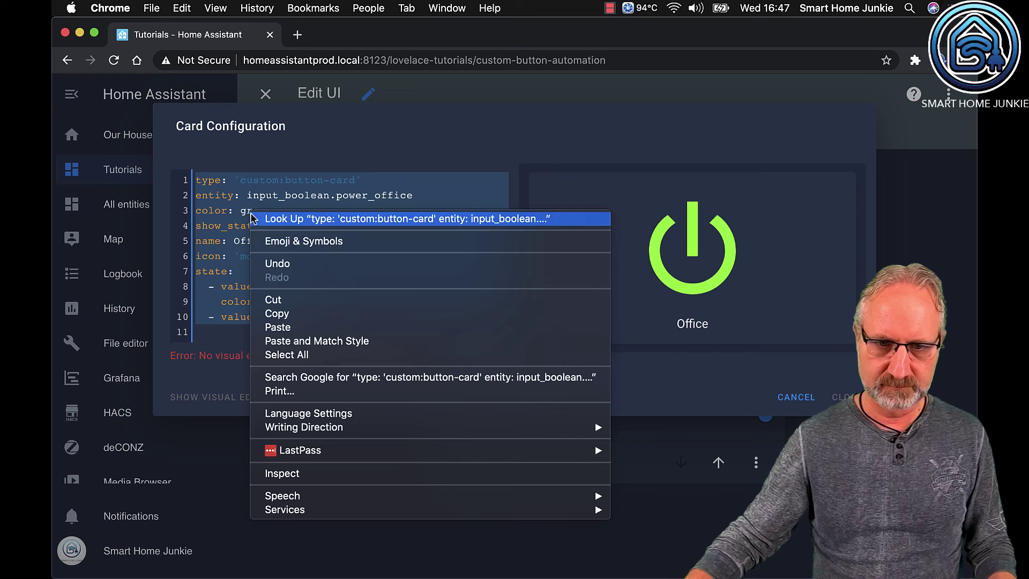
{"action": "left_click", "coordinate": [294, 319]}
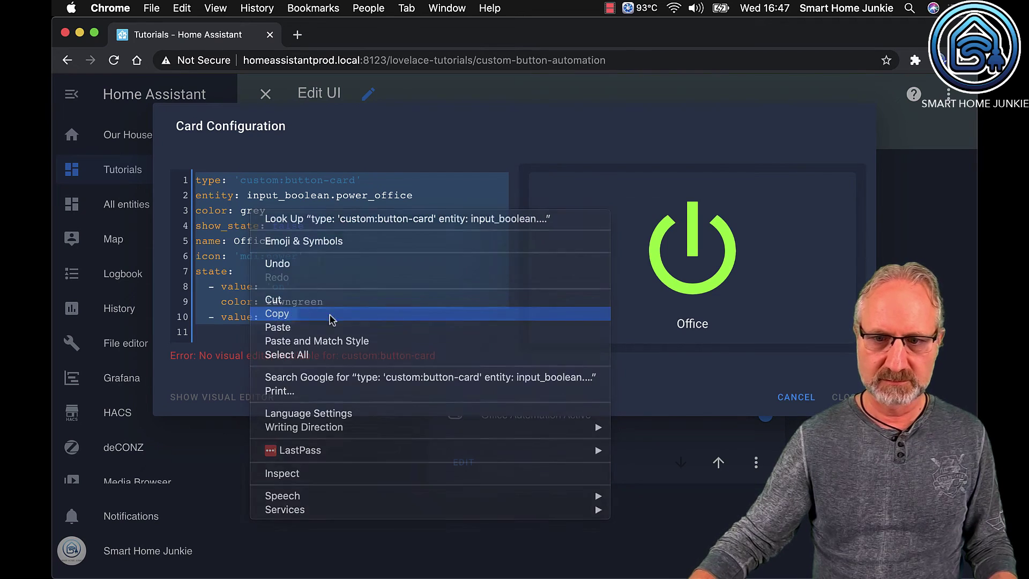
{"action": "left_click", "coordinate": [795, 397]}
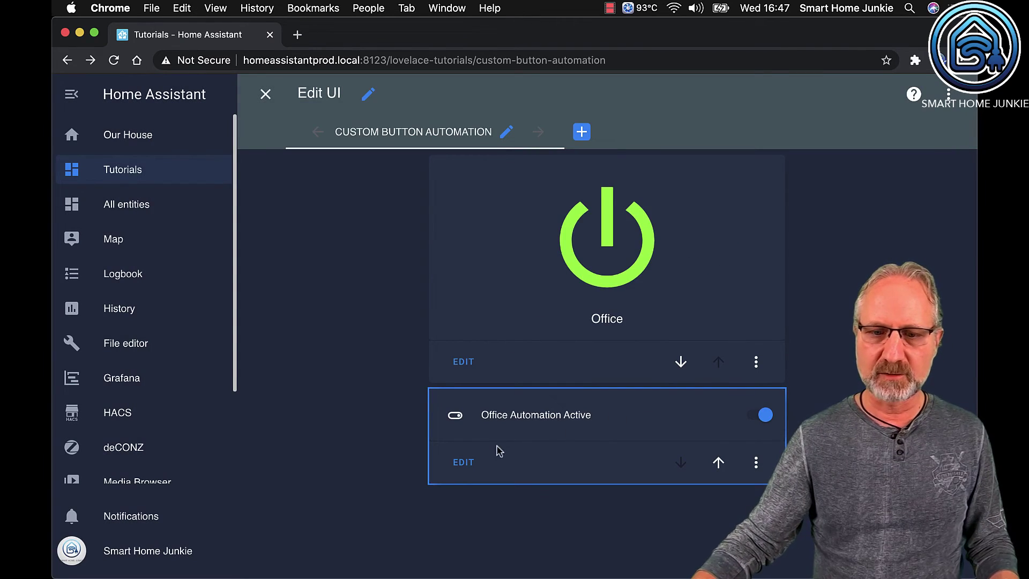
Step: Add a Buttons header to the Entities card that holds the Office Automation Active toggle
{"action": "left_click", "coordinate": [463, 462]}
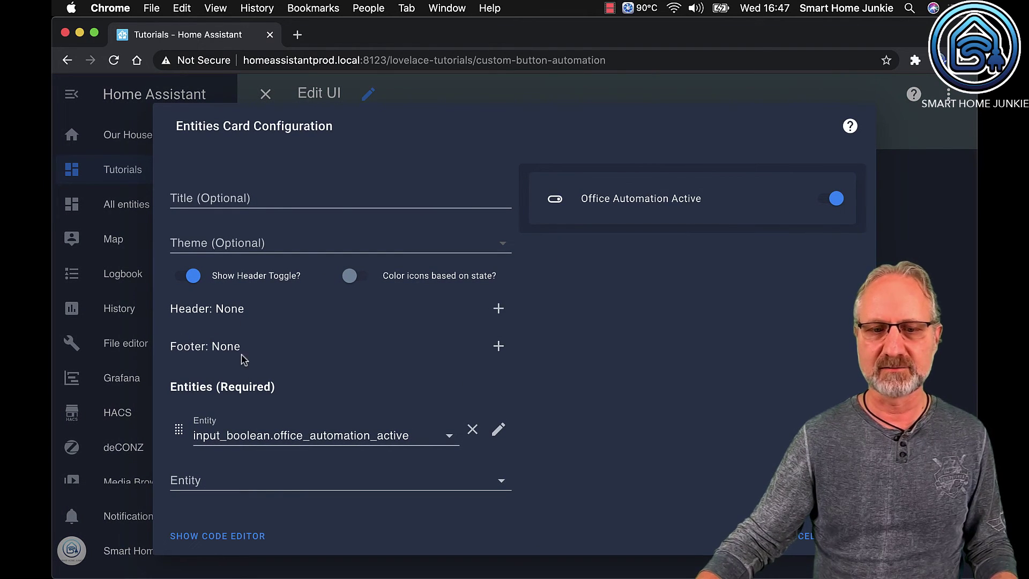
{"action": "left_click", "coordinate": [497, 315]}
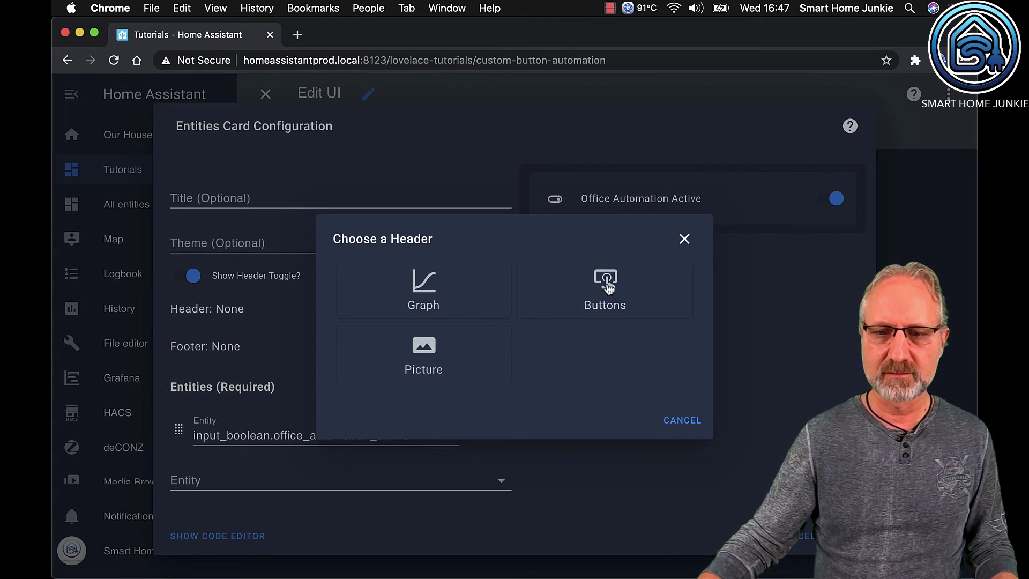
{"action": "left_click", "coordinate": [609, 288]}
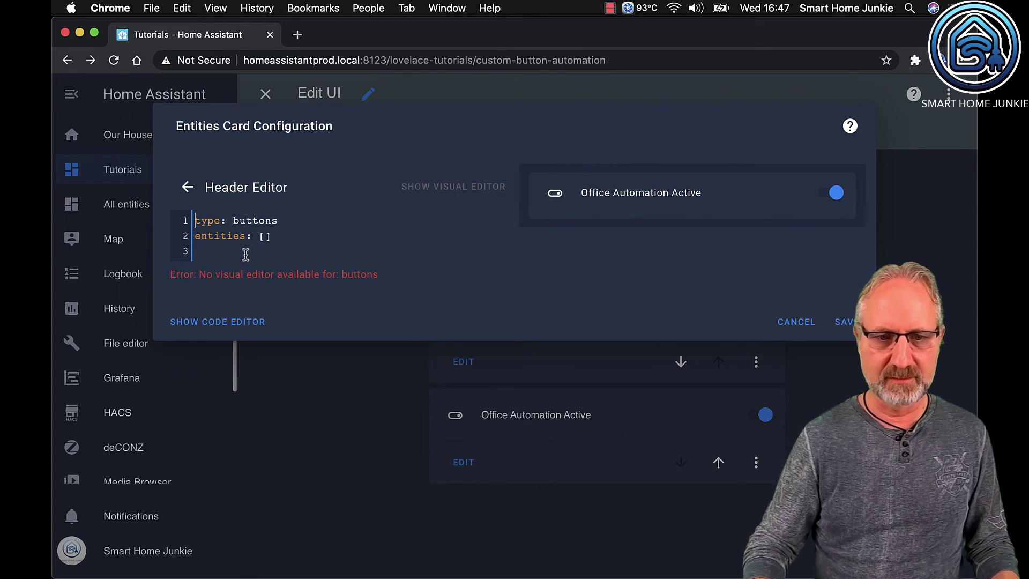
Step: Replace the header's type and entities lines in the card's YAML with the copied custom:button-card code, indent it under header, and save
{"action": "left_click", "coordinate": [217, 321]}
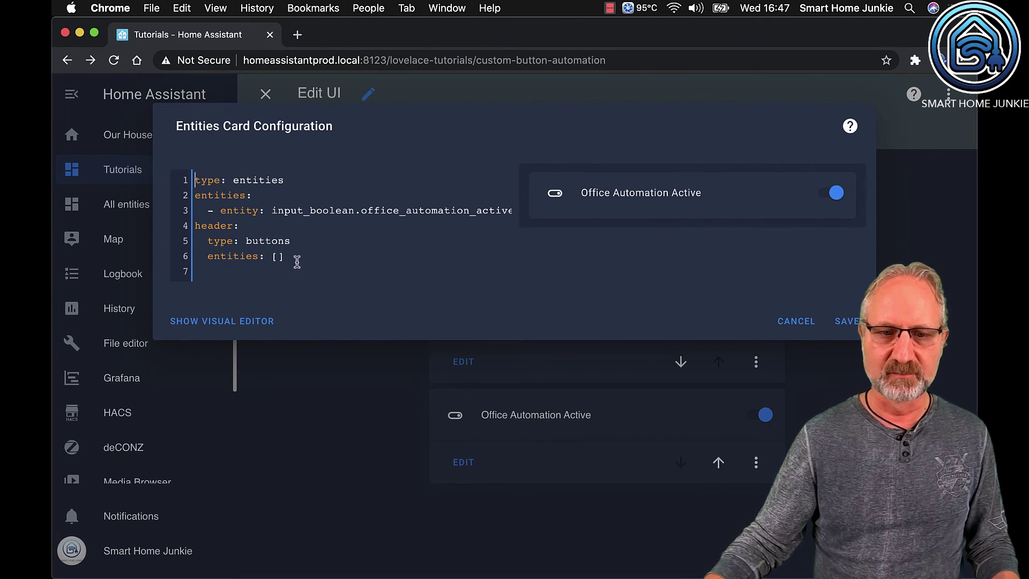
{"action": "left_click_drag", "start_coordinate": [295, 258], "coordinate": [185, 241]}
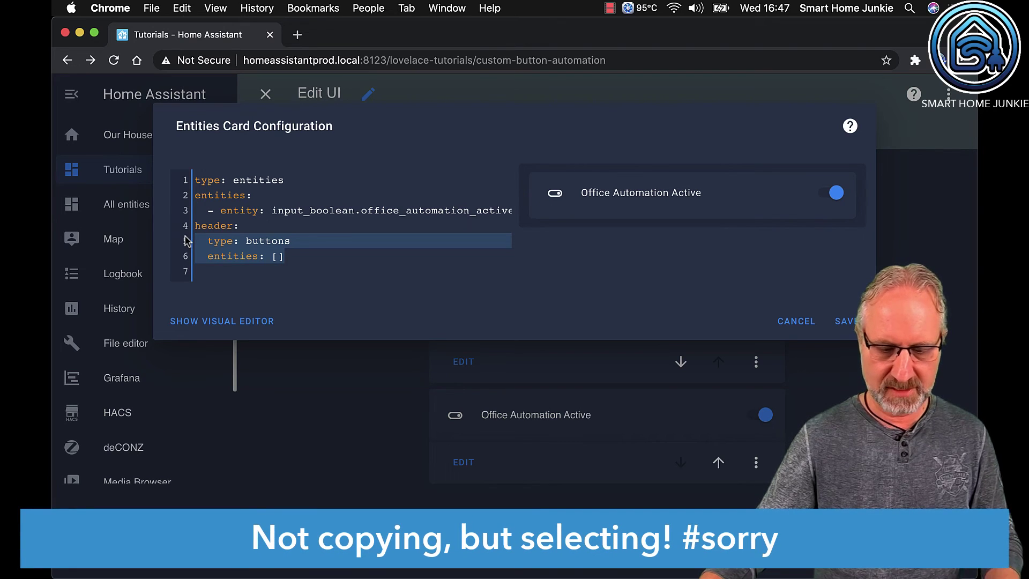
{"action": "key", "text": "super+v"}
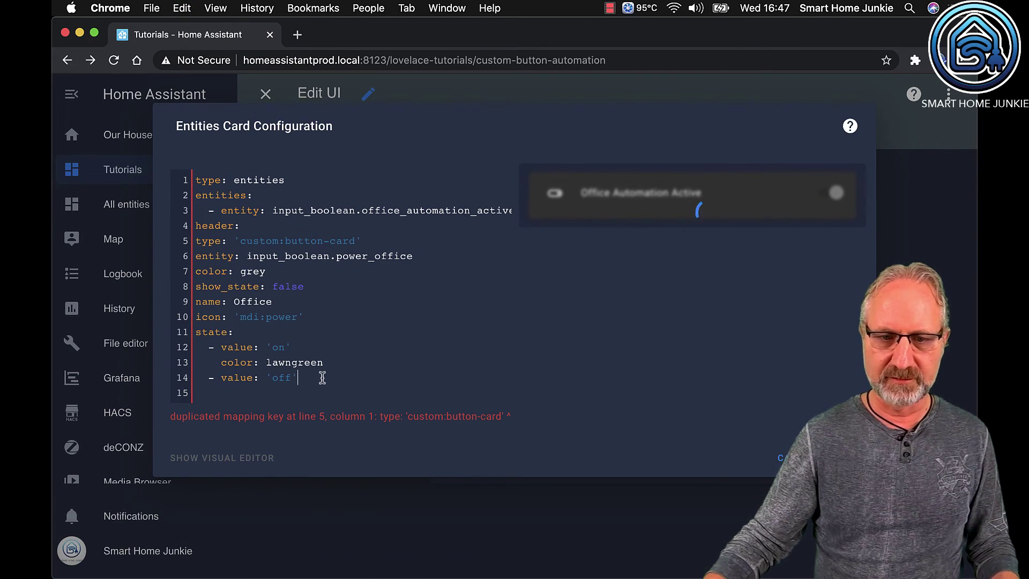
{"action": "left_click_drag", "start_coordinate": [322, 378], "coordinate": [195, 241]}
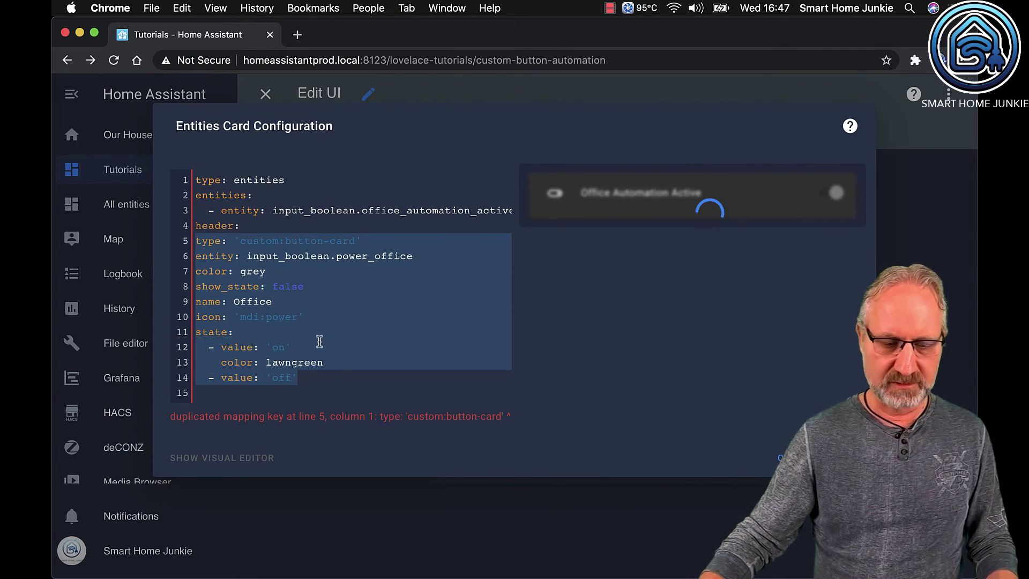
{"action": "key", "text": "Tab"}
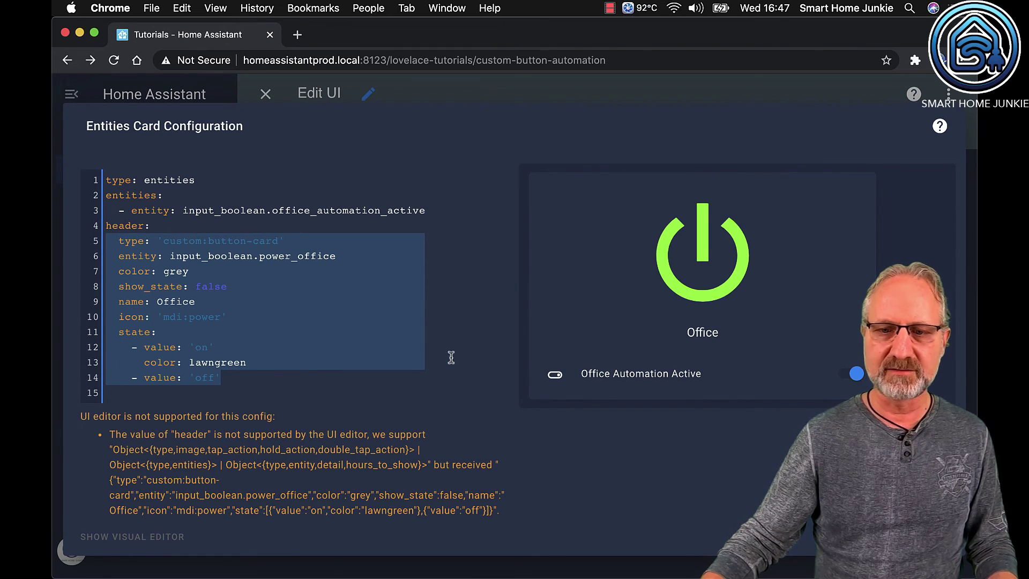
{"action": "left_click", "coordinate": [935, 541]}
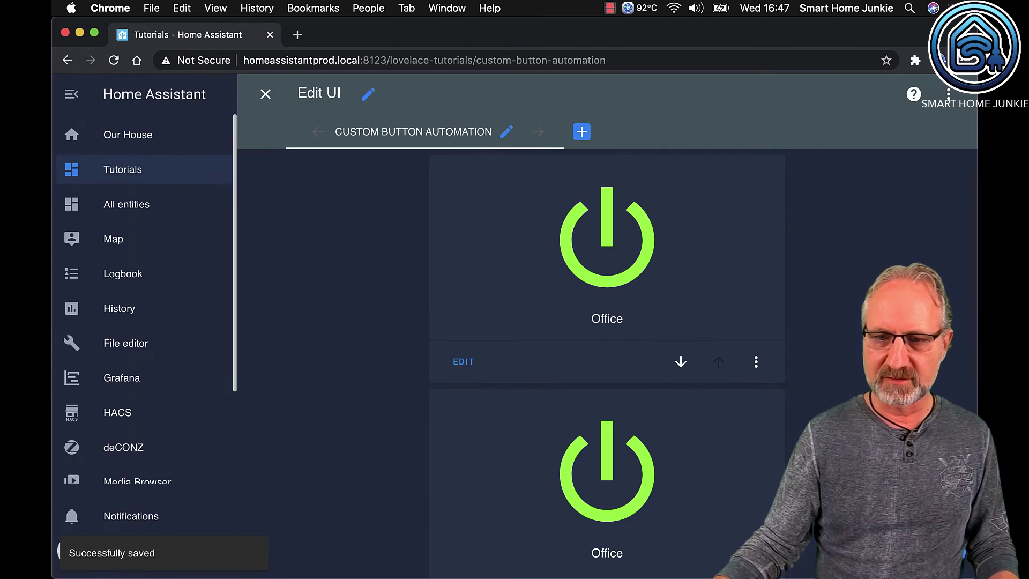
Step: Delete the separate Office button card above the combined card and leave dashboard editing
{"action": "scroll", "coordinate": [845, 356], "scroll_direction": "down", "scroll_amount": 3}
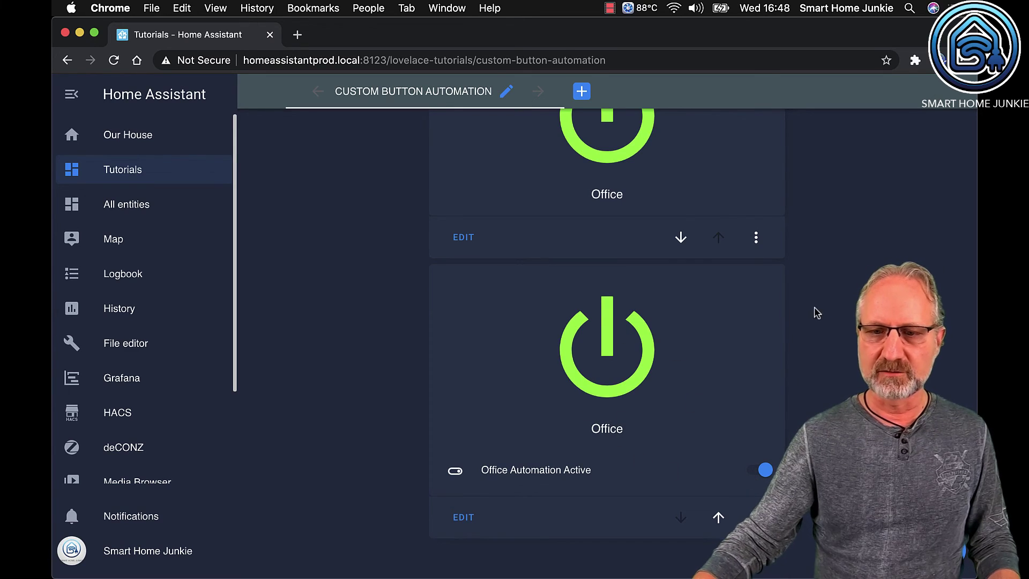
{"action": "scroll", "coordinate": [813, 312], "scroll_direction": "up", "scroll_amount": 3}
{"action": "left_click", "coordinate": [755, 364]}
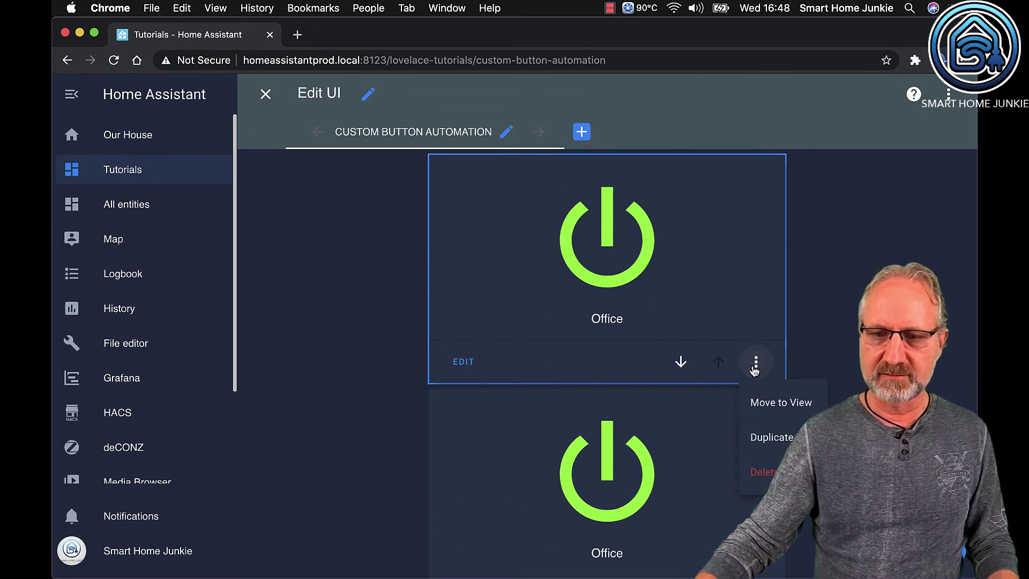
{"action": "left_click", "coordinate": [763, 471]}
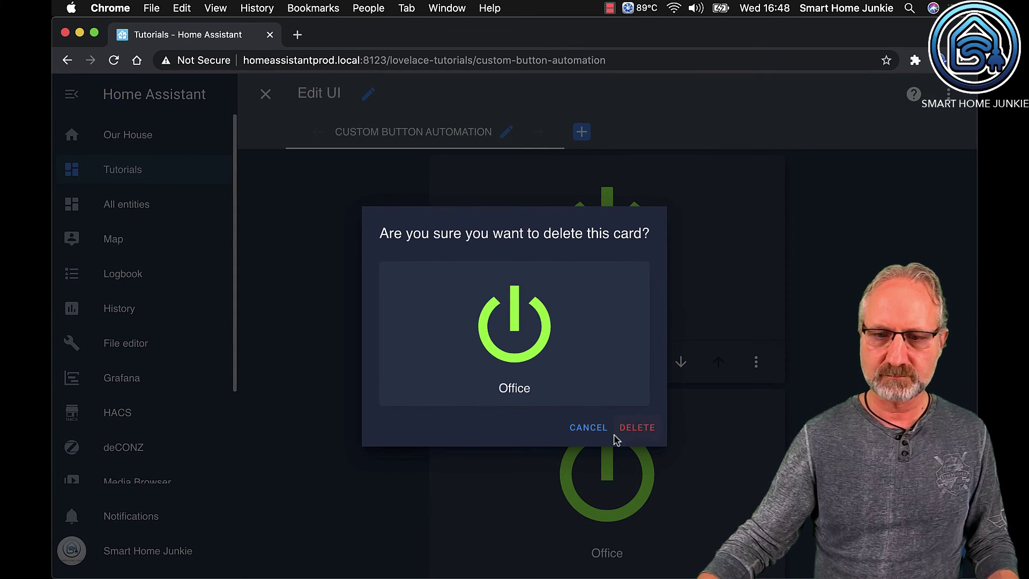
{"action": "left_click", "coordinate": [637, 427]}
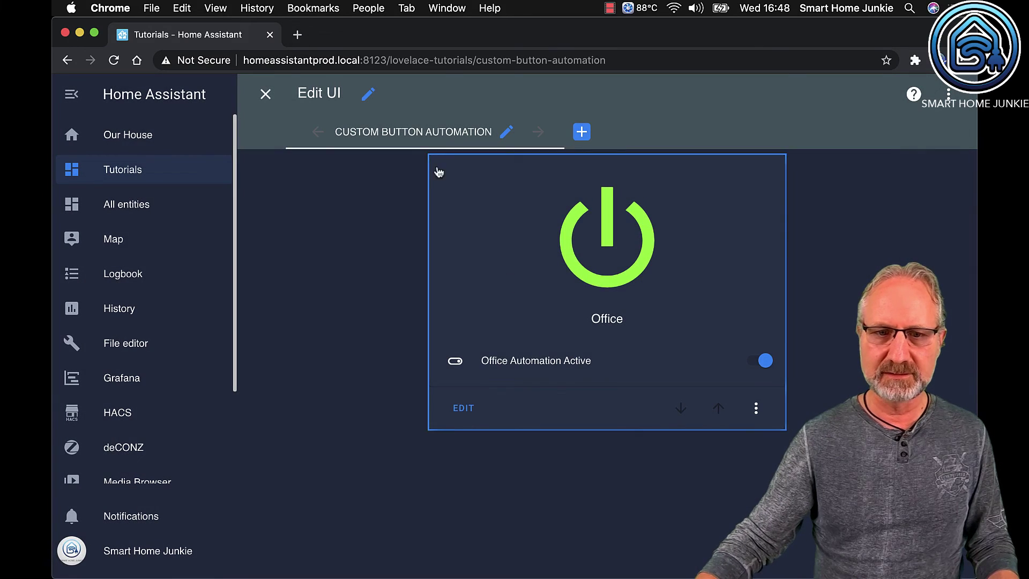
{"action": "left_click", "coordinate": [265, 95]}
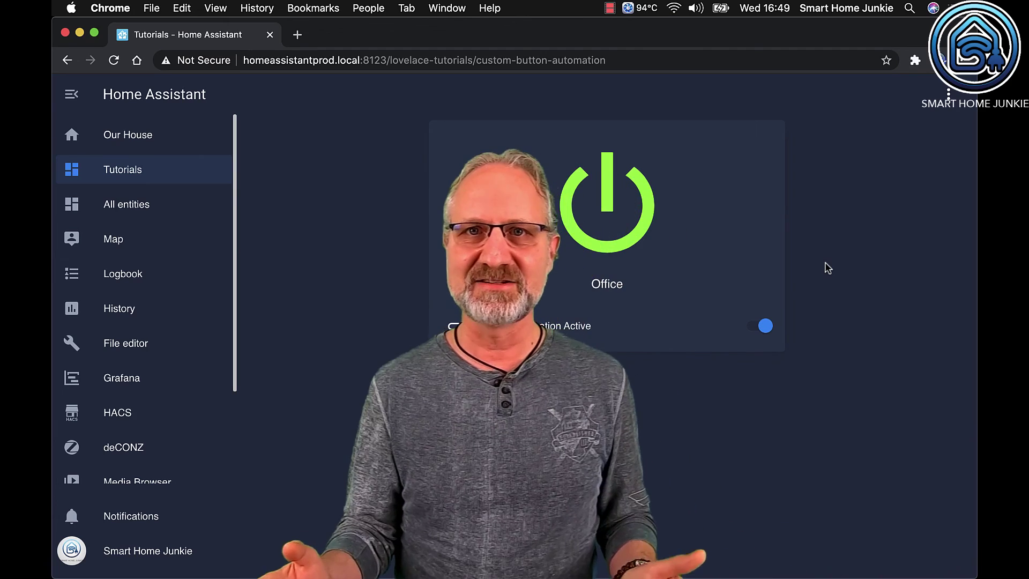